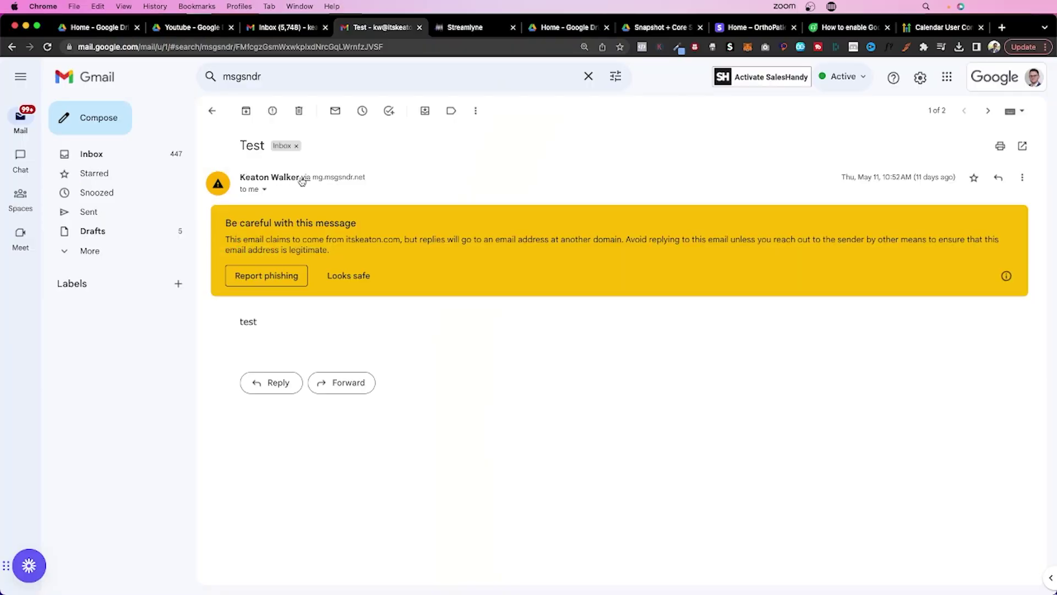
# Highlight the mg.msgsndr.net sending domain on the Gmail test message.
pyautogui.moveTo(313, 177); pyautogui.dragTo(322, 177)
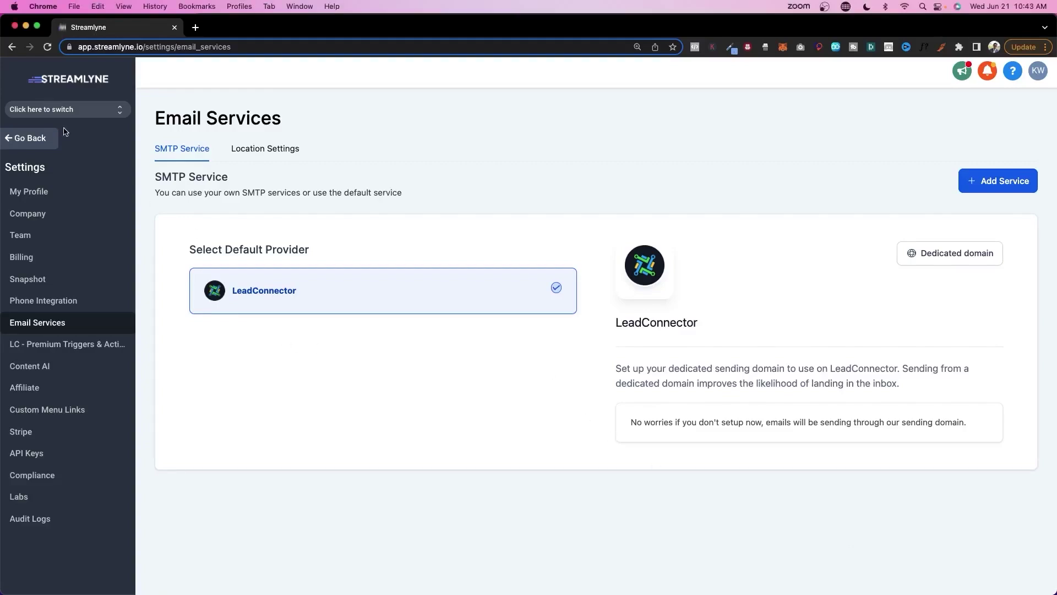
# Open Dedicated domain settings and highlight the Dedicated domain and Notification Section headings.
pyautogui.click(945, 255)
pyautogui.scroll(-2, 392, 244)
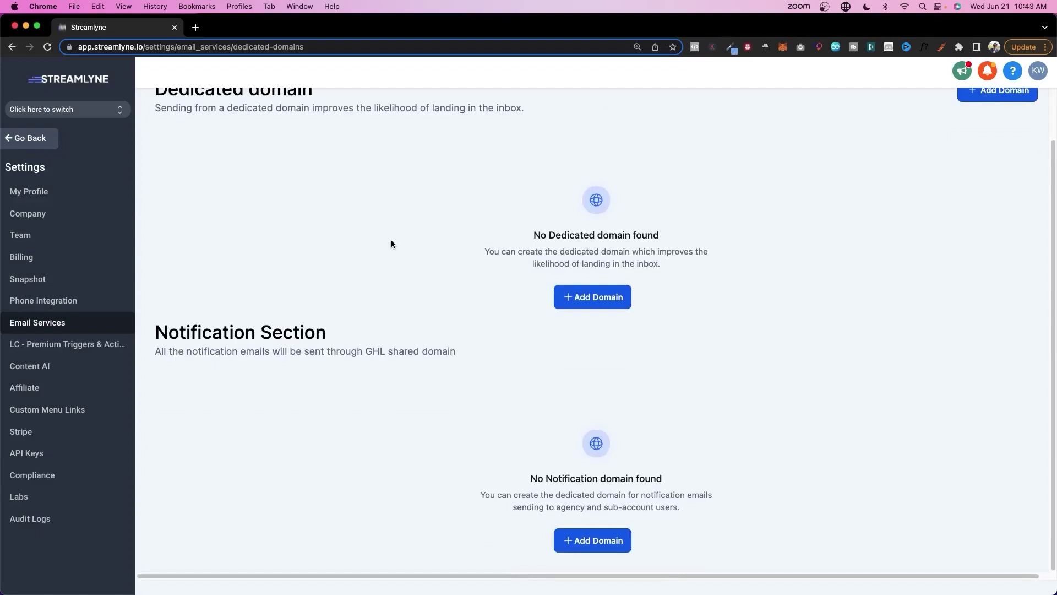
pyautogui.scroll(2, 391, 244)
pyautogui.moveTo(156, 150); pyautogui.dragTo(354, 152)
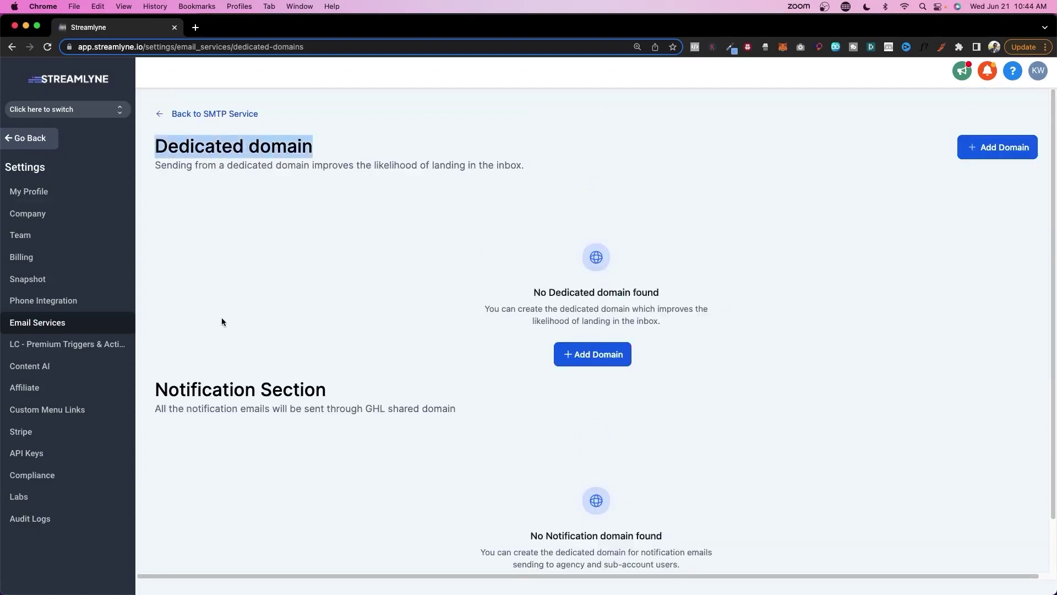
pyautogui.moveTo(154, 398); pyautogui.dragTo(338, 404)
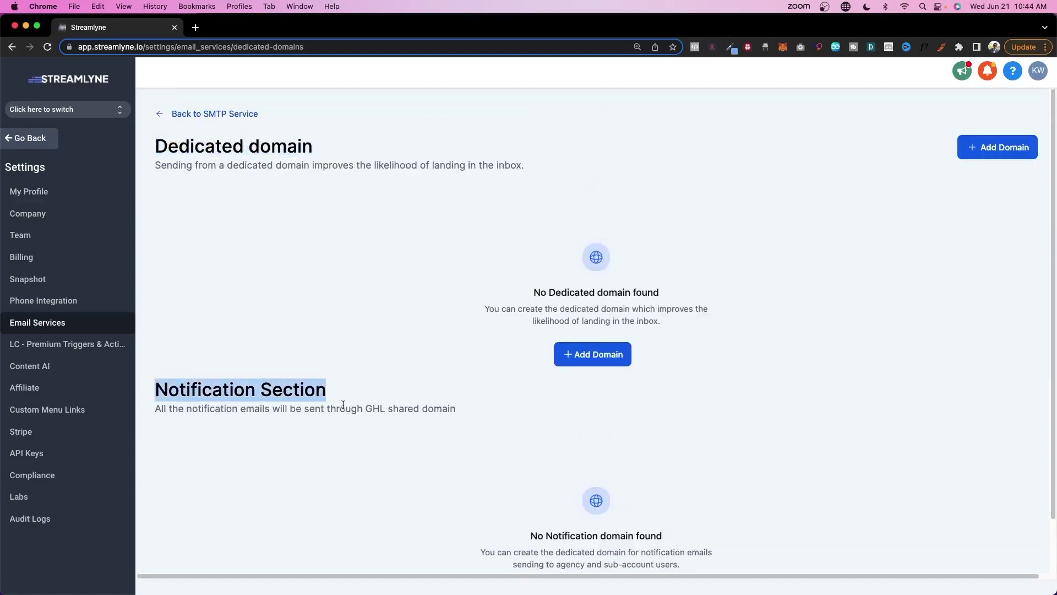
pyautogui.click(451, 317)
# Review the notification domain description, then start adding a new dedicated domain.
pyautogui.scroll(-2, 451, 317)
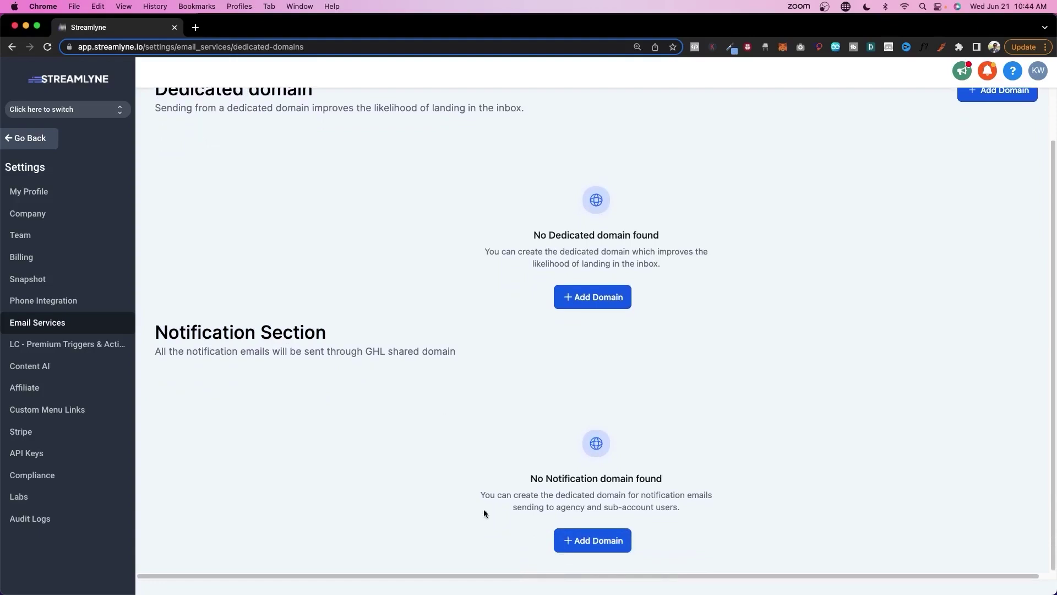
pyautogui.moveTo(479, 494); pyautogui.dragTo(657, 506)
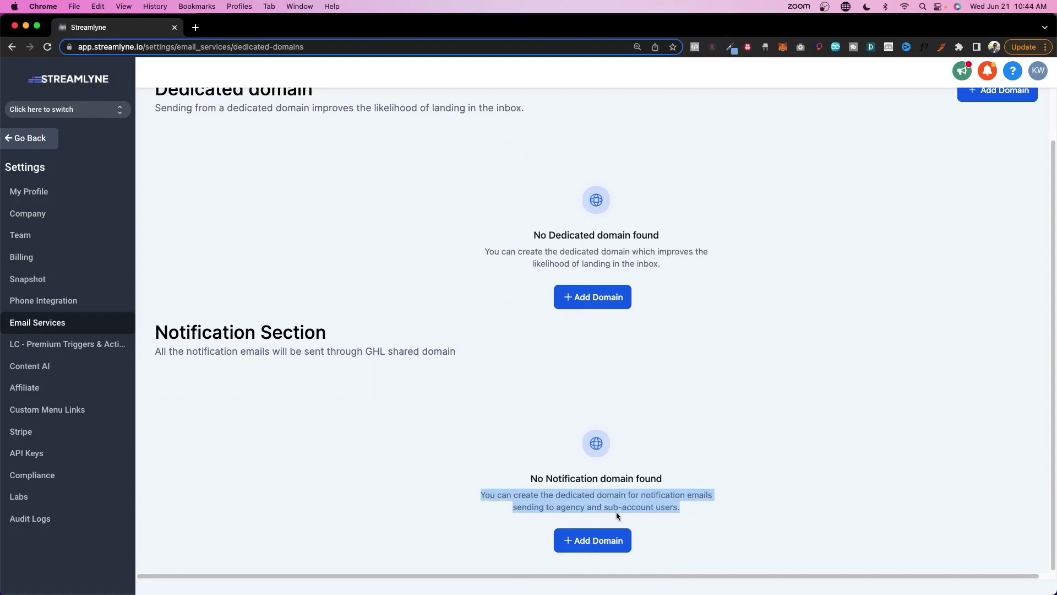
pyautogui.scroll(2, 616, 515)
pyautogui.moveTo(155, 142); pyautogui.dragTo(332, 171)
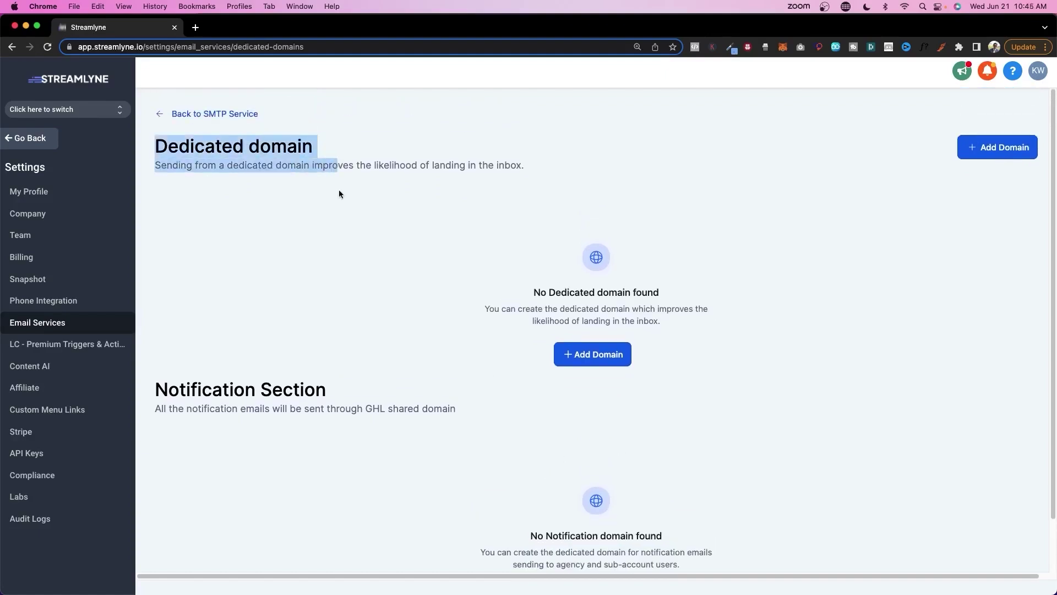
pyautogui.click(339, 193)
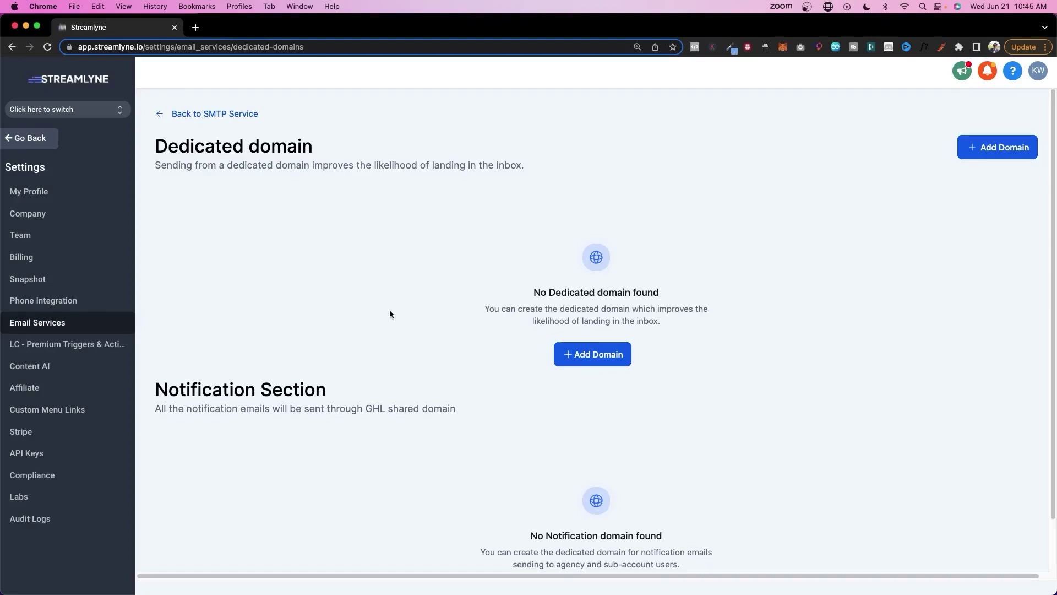
pyautogui.click(571, 358)
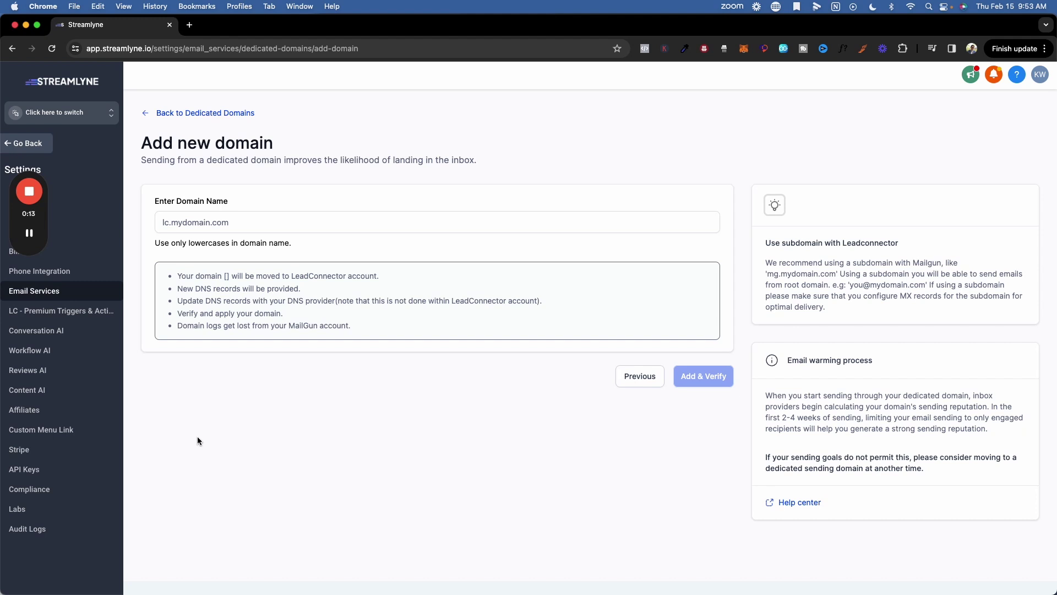
# Enter replies.streamlyne.io as the dedicated domain name and submit it with Add & Verify.
pyautogui.click(234, 215)
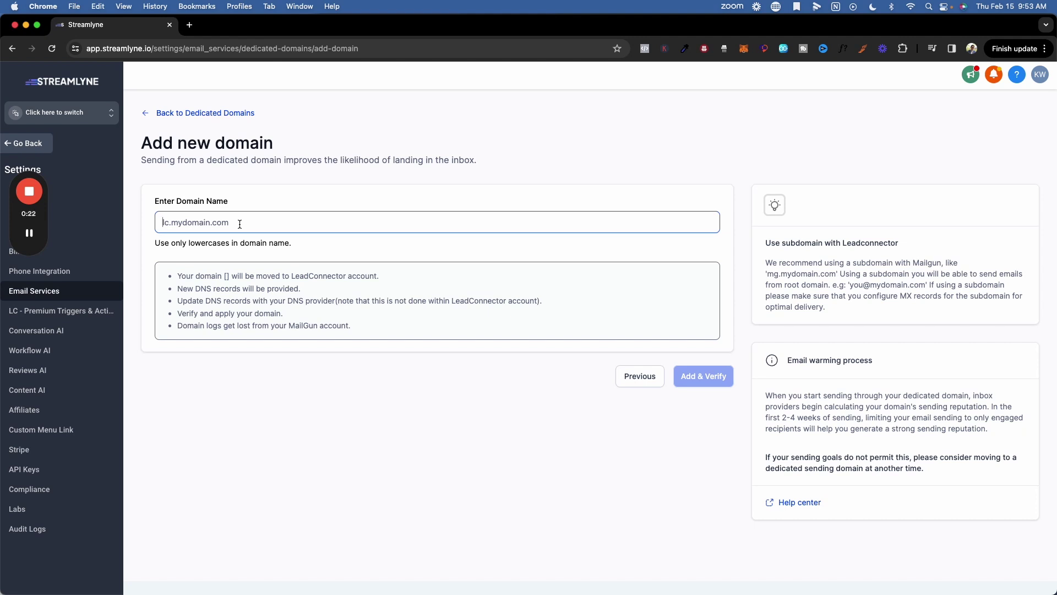
pyautogui.write('s.streamlyn')
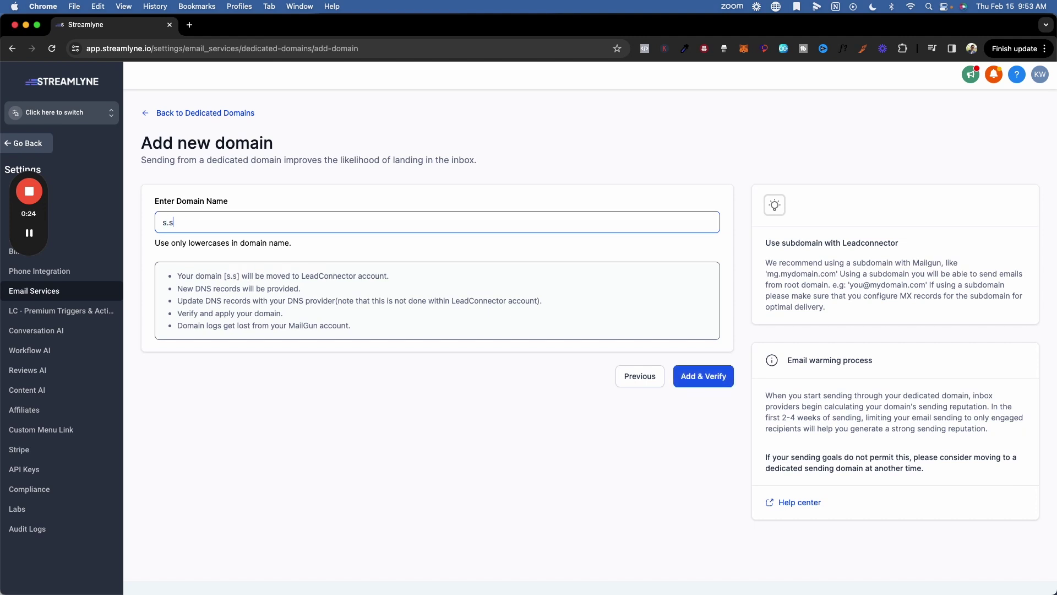
pyautogui.write('e.io')
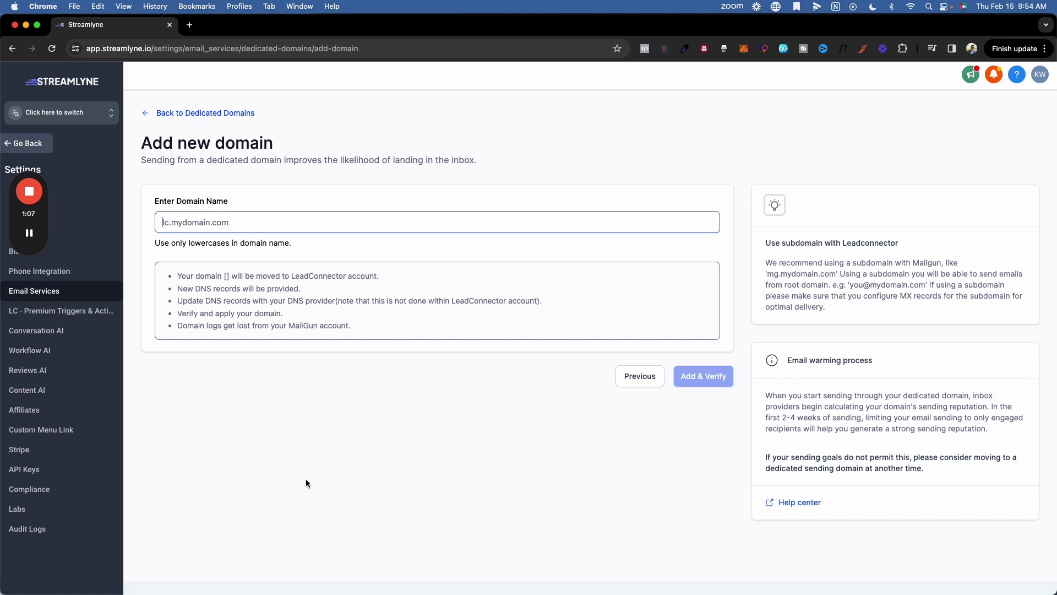
pyautogui.write('replies.s')
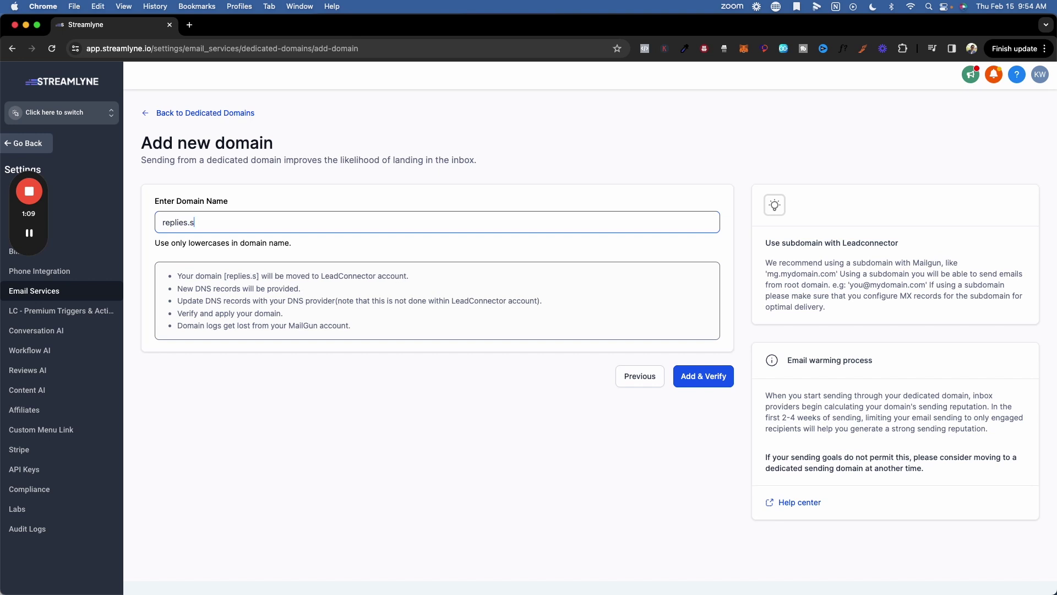
pyautogui.write('treamlyne.io')
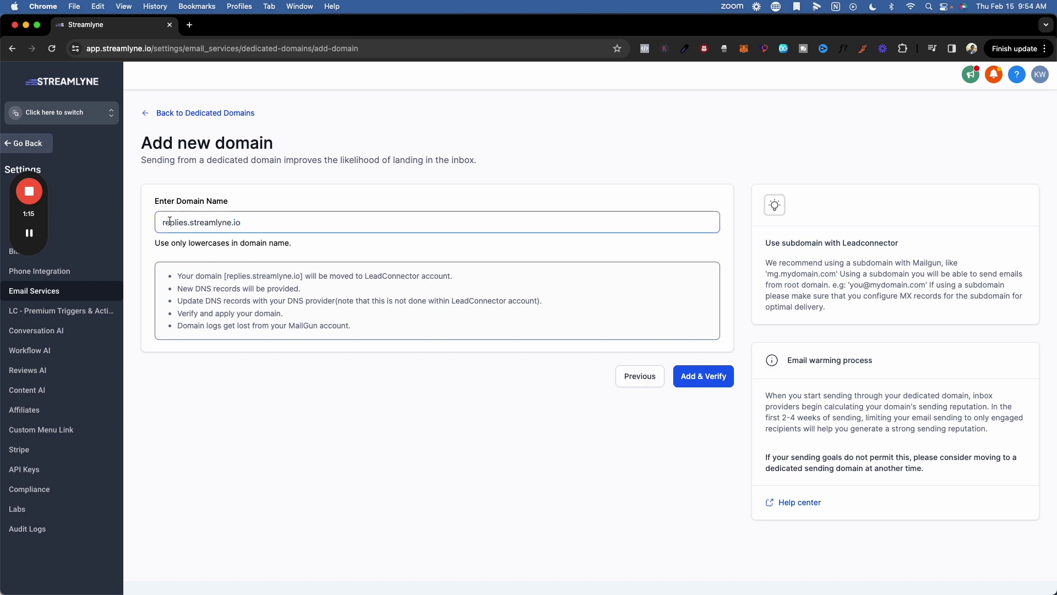
pyautogui.moveTo(160, 223); pyautogui.dragTo(188, 222)
pyautogui.click(709, 384)
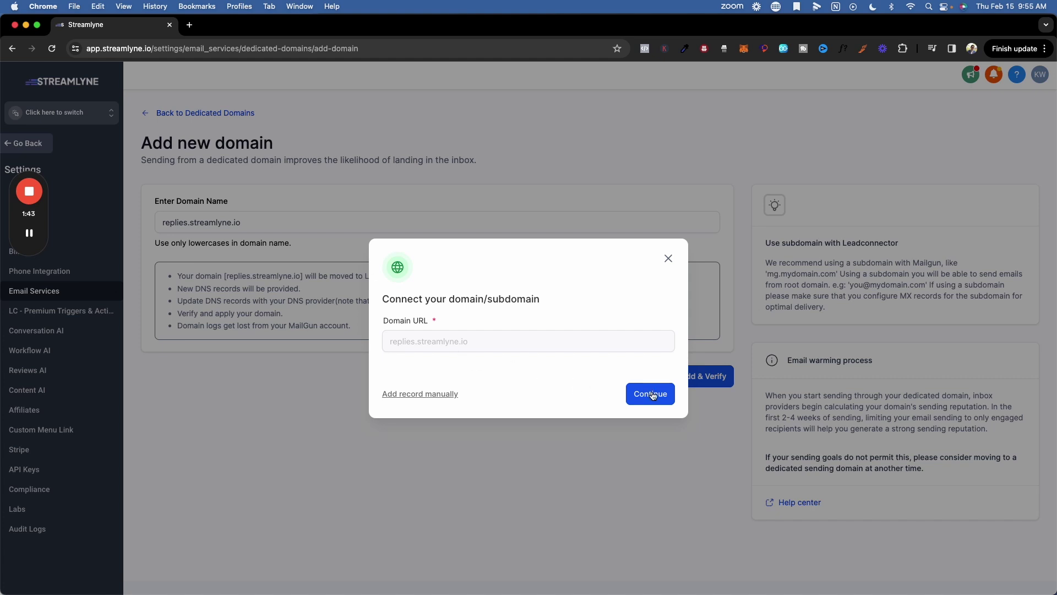
# Continue connecting replies.streamlyne.io, reveal the DNS records to be added, and authorize via Cloudflare.
pyautogui.rightClick(401, 398)
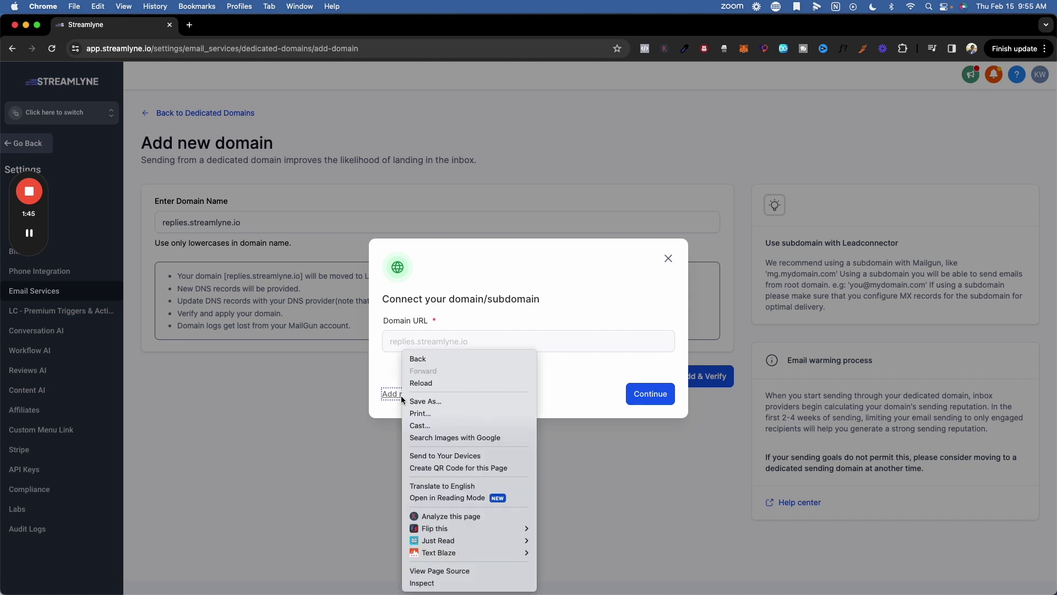
pyautogui.click(376, 388)
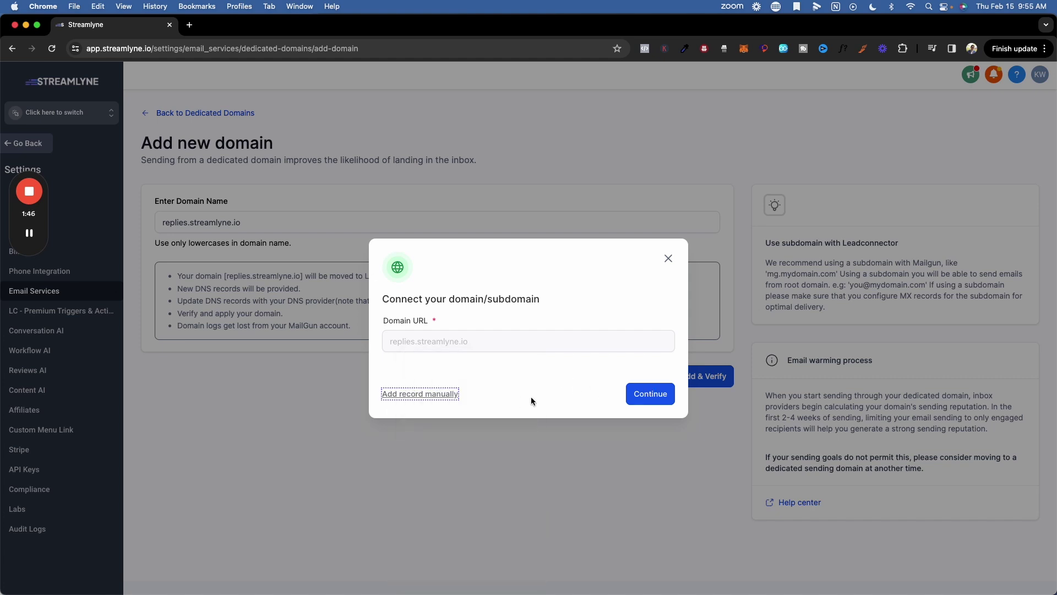
pyautogui.click(639, 399)
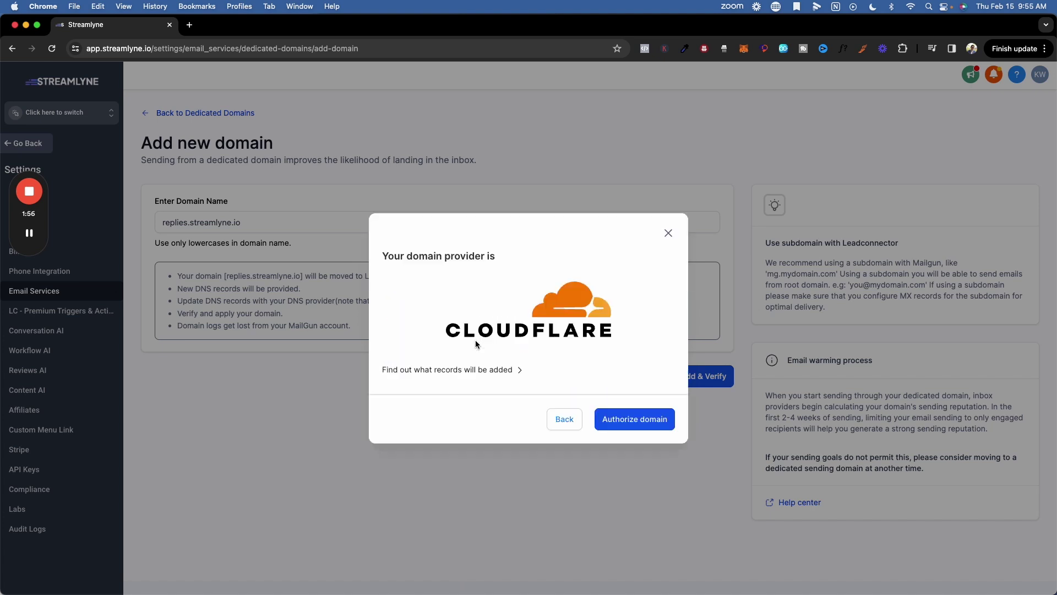
pyautogui.click(449, 435)
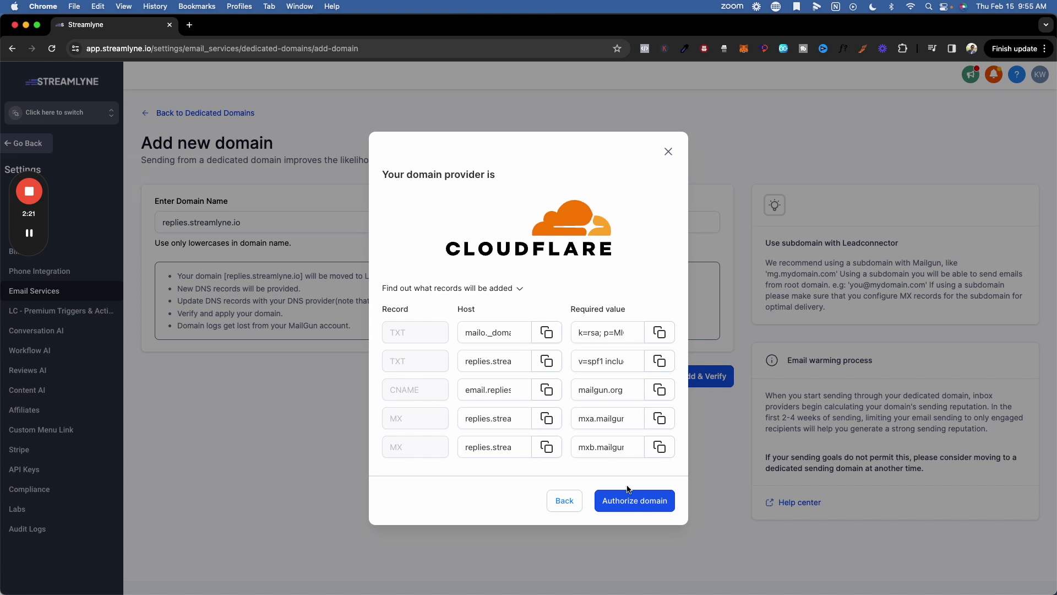
pyautogui.click(633, 504)
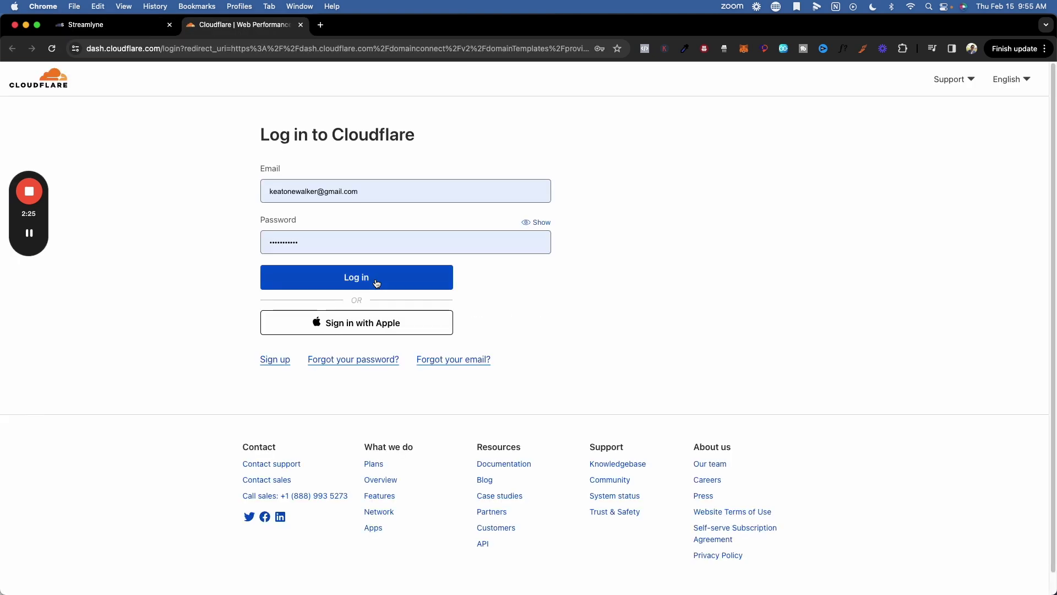
# Log in to Cloudflare and begin a new DNS record for streamlyne.io.
pyautogui.click(413, 278)
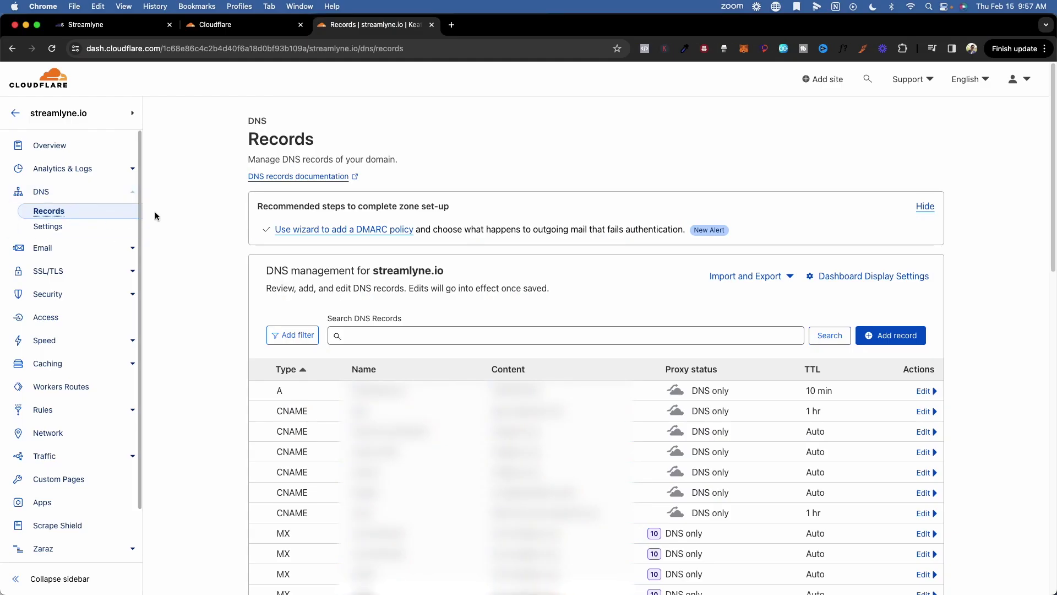
pyautogui.click(903, 336)
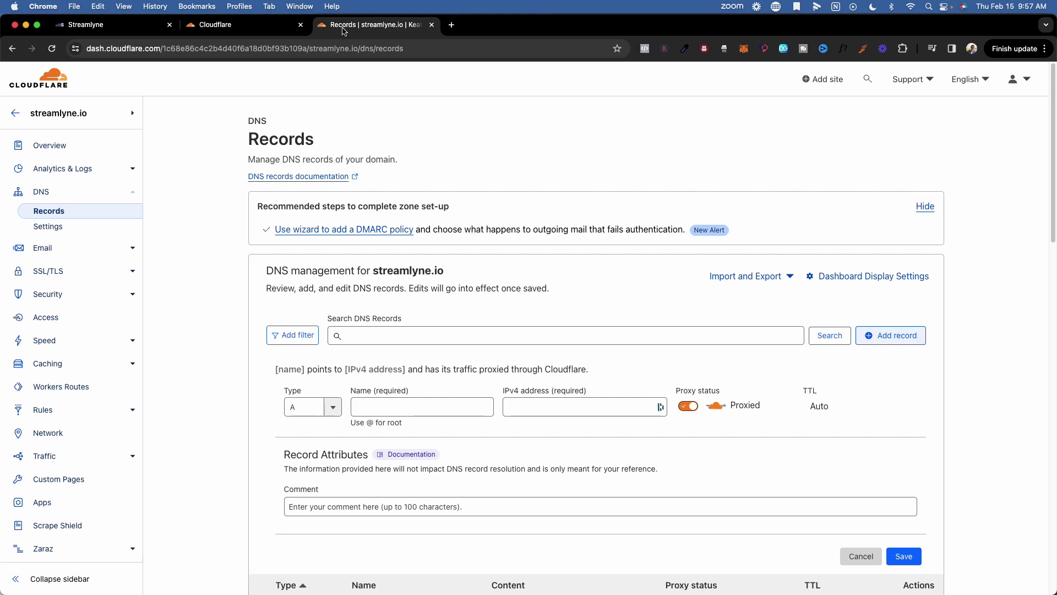
# Set the new DNS record's type to TXT.
pyautogui.click(308, 406)
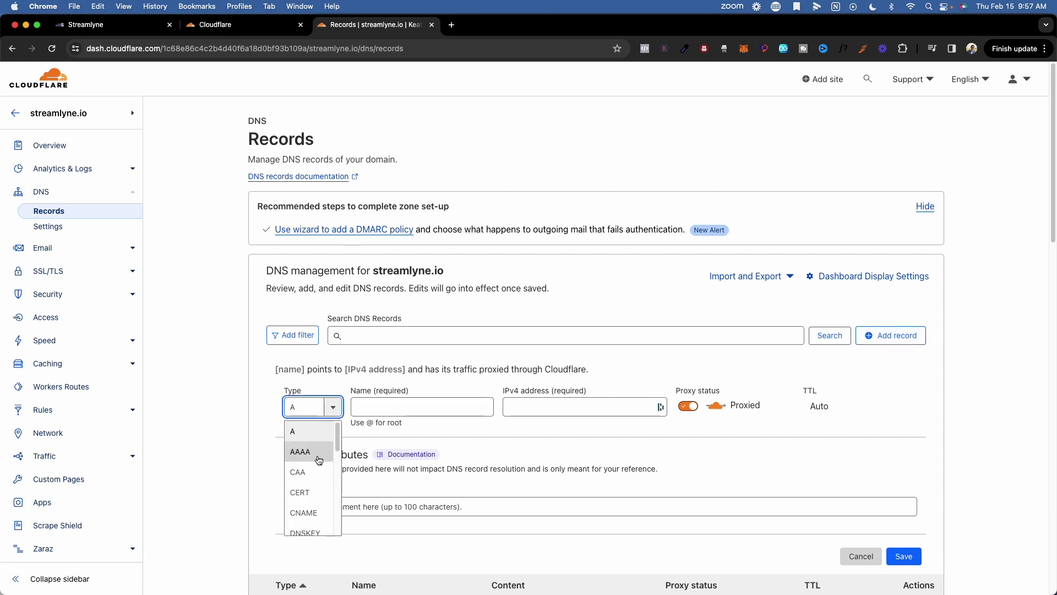
pyautogui.scroll(-1, 314, 505)
pyautogui.write('t')
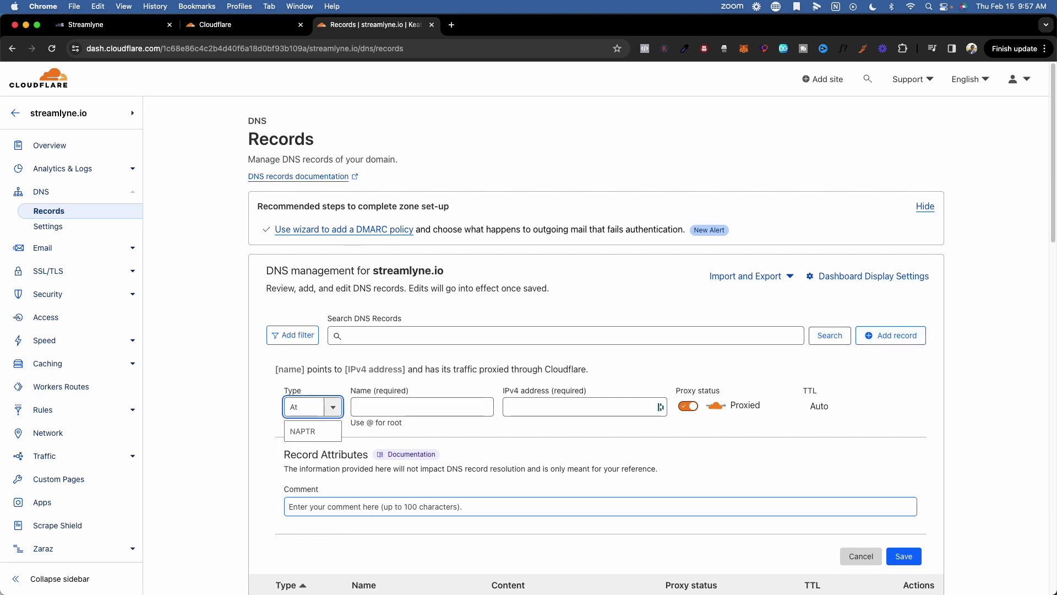
pyautogui.press('BackSpace')
pyautogui.press('BackSpace')
pyautogui.write('txt')
pyautogui.press('Return')
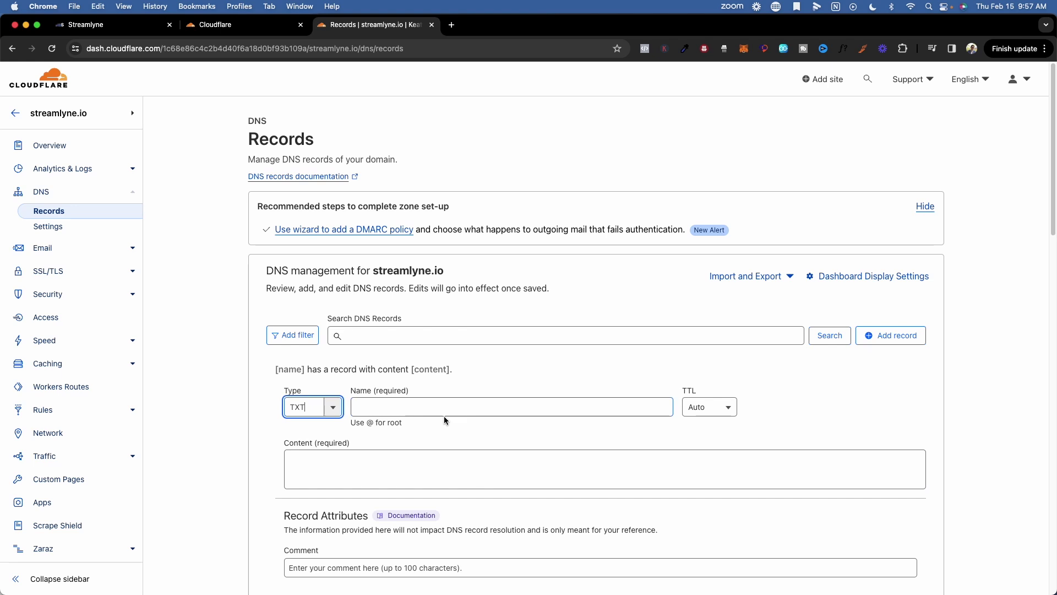
# Name the TXT record replies.
pyautogui.click(379, 407)
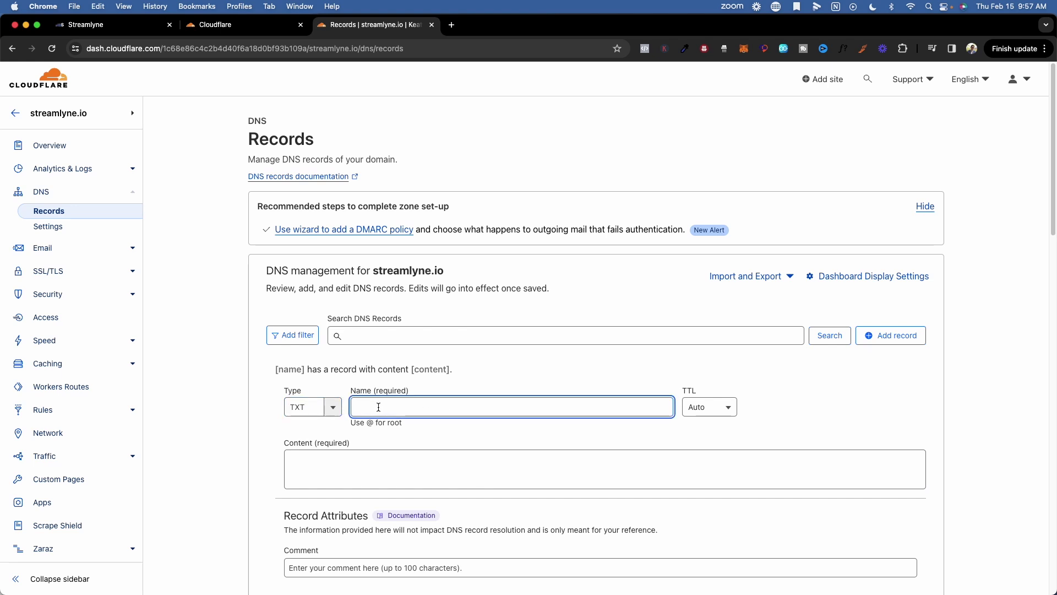
pyautogui.hotkey('ctrl', 'shift', 'Tab')
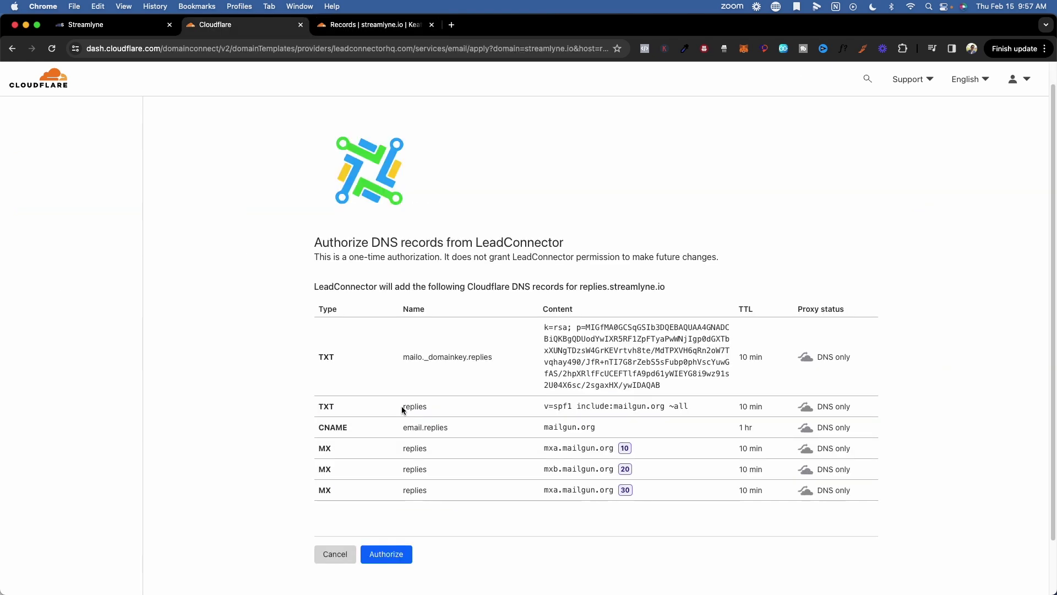
pyautogui.click(388, 23)
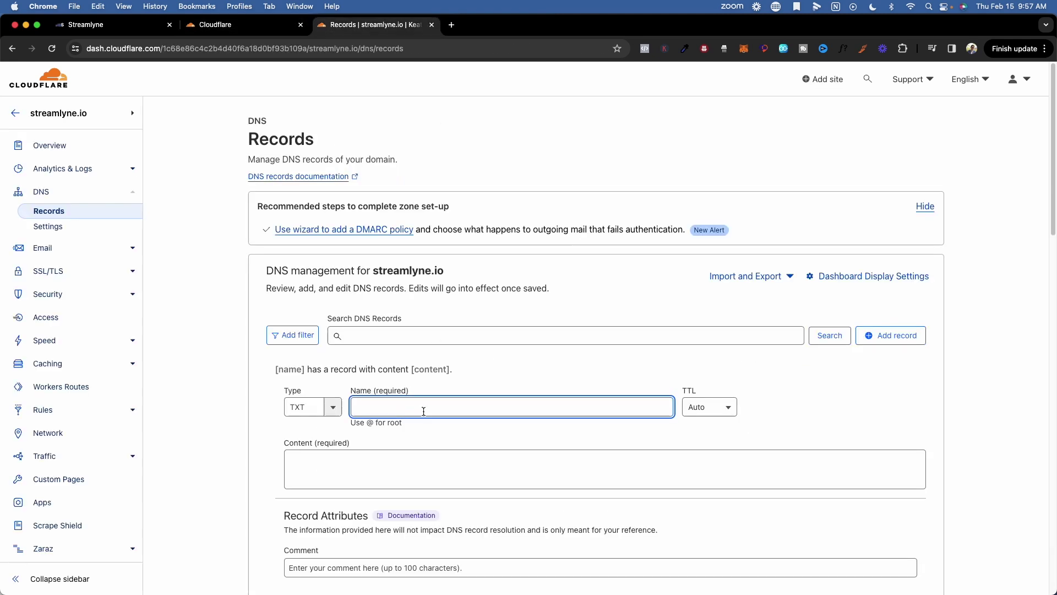
pyautogui.write('replies.st')
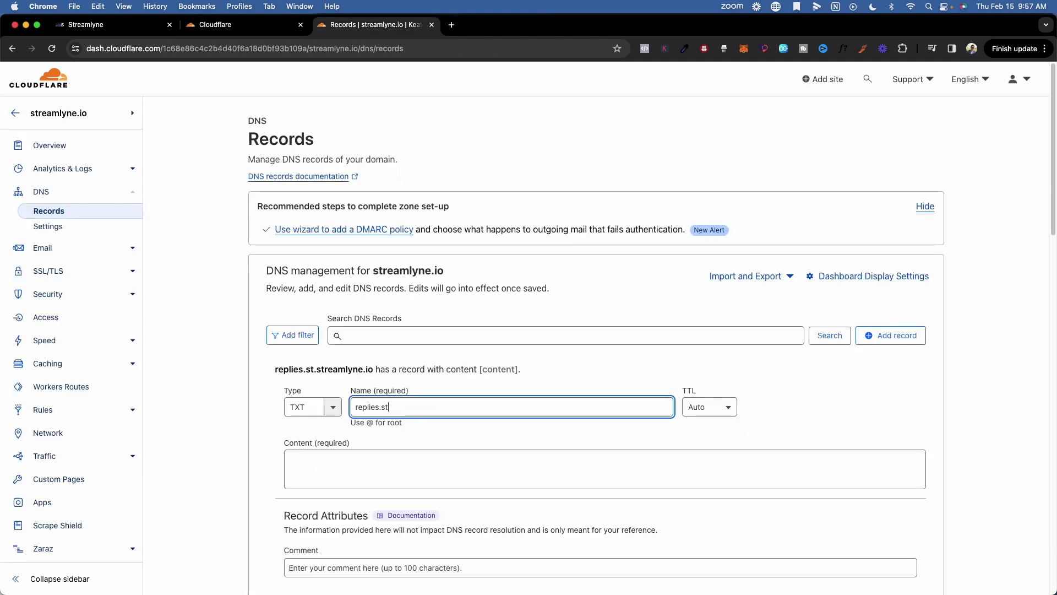
pyautogui.write('reamlyne.io')
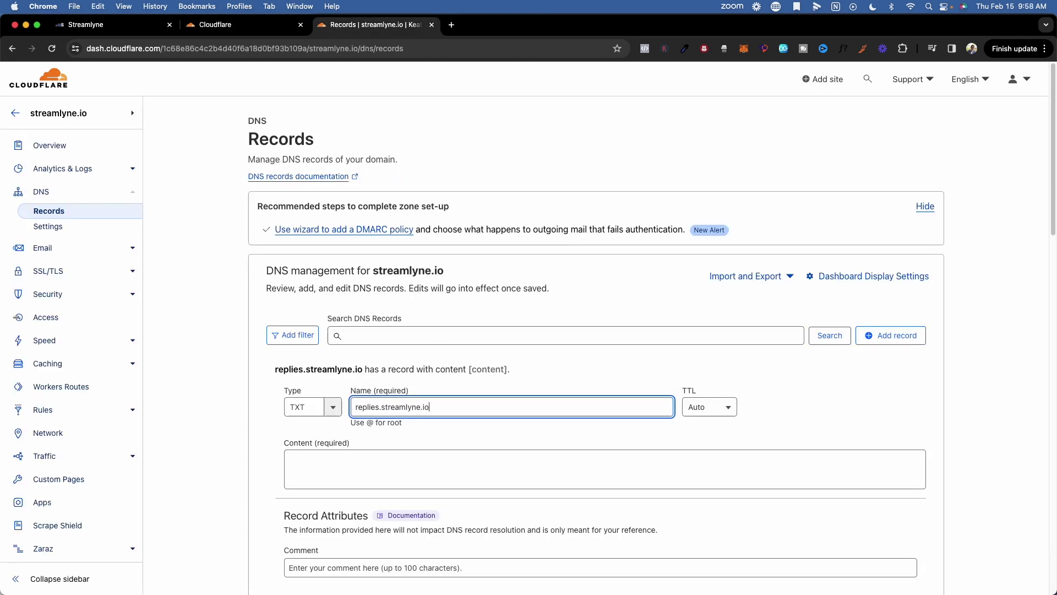
pyautogui.press('BackSpace')
pyautogui.press('BackSpace')
pyautogui.press('BackSpace')
pyautogui.press('BackSpace')
pyautogui.press('BackSpace')
pyautogui.press('BackSpace')
pyautogui.press('BackSpace')
pyautogui.press('BackSpace')
pyautogui.press('BackSpace')
pyautogui.press('BackSpace')
pyautogui.press('BackSpace')
pyautogui.press('BackSpace')
pyautogui.press('BackSpace')
pyautogui.press('BackSpace')
pyautogui.click(361, 449)
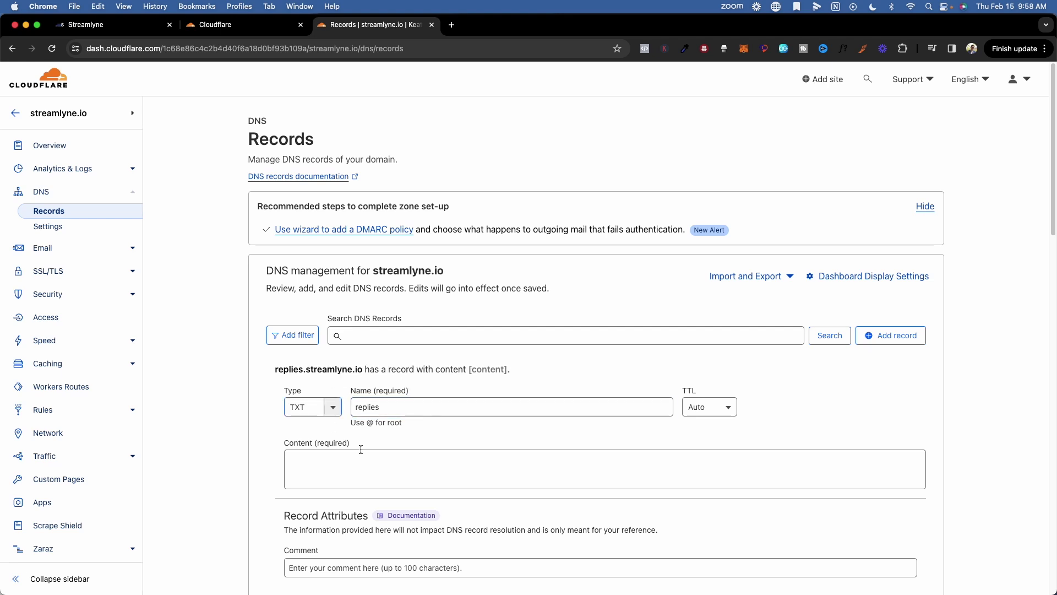
pyautogui.click(382, 451)
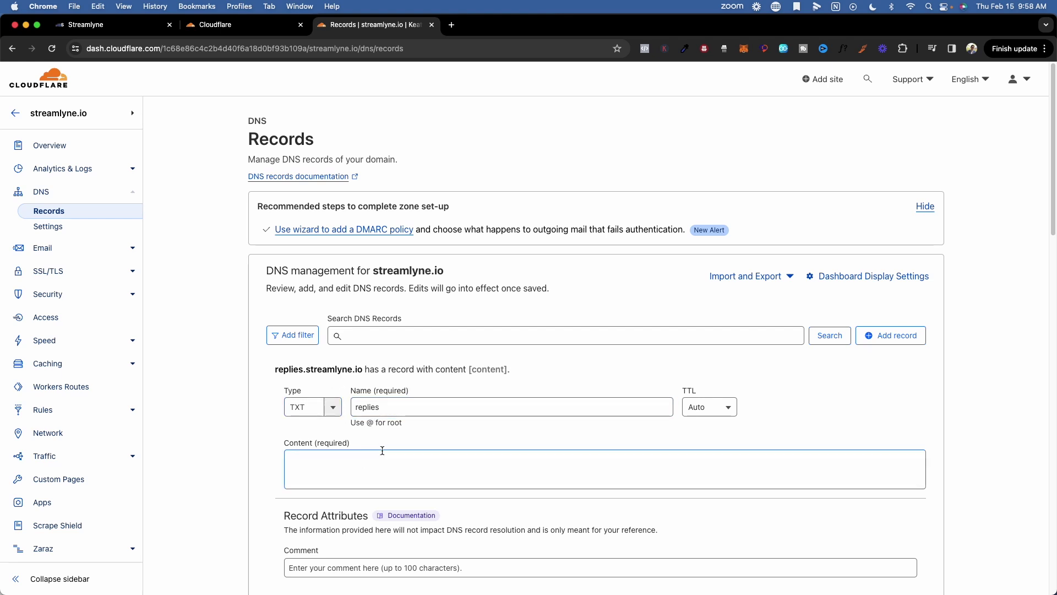
pyautogui.doubleClick(385, 406)
pyautogui.click(390, 451)
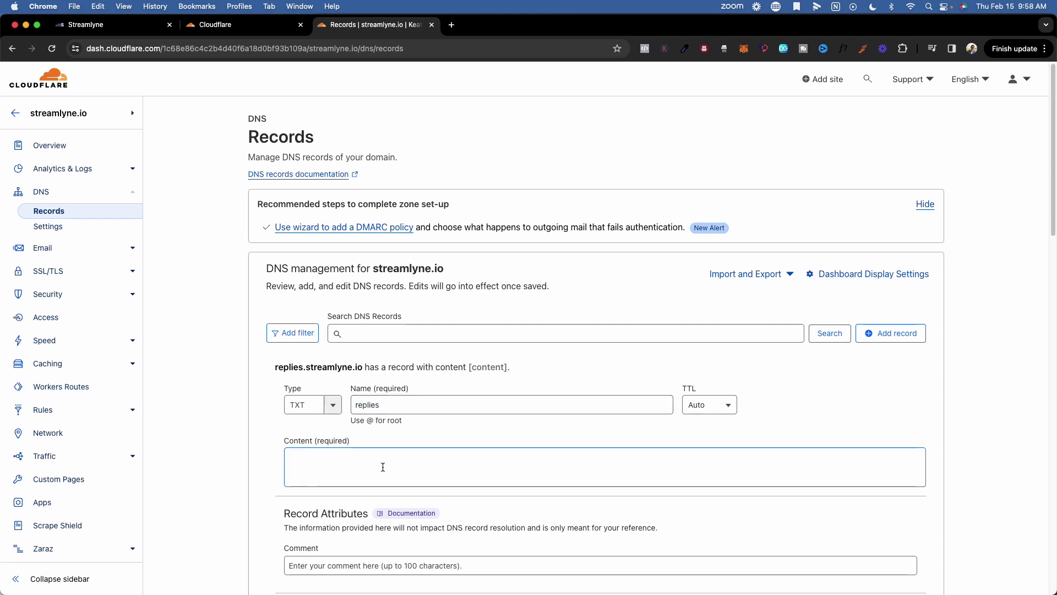
# Copy the replies SPF value from the authorization page into Content and set TTL to 10 min.
pyautogui.hotkey('ctrl', 'shift', 'Tab')
pyautogui.tripleClick(643, 406)
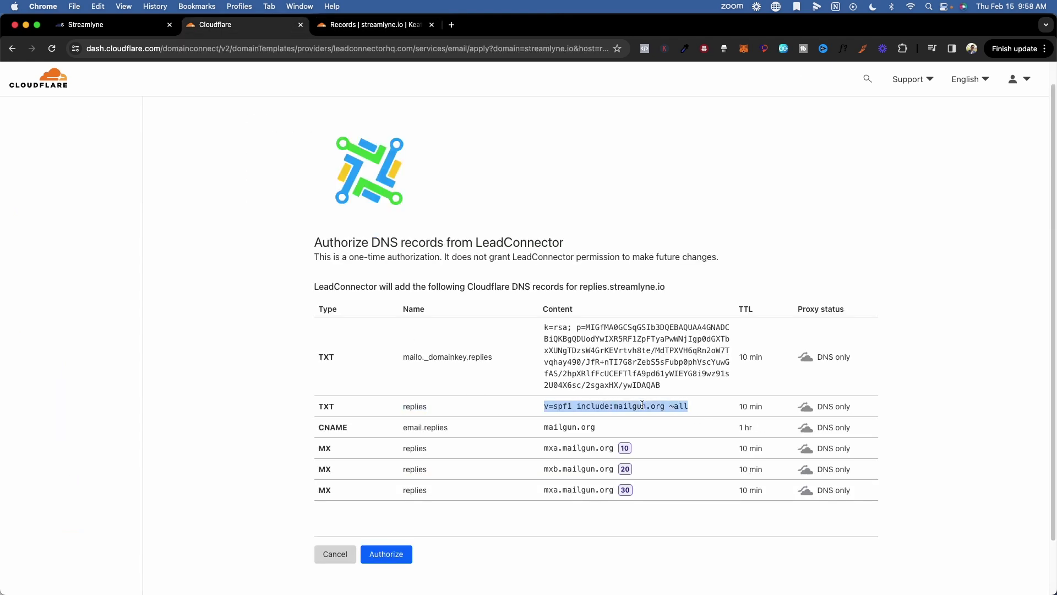
pyautogui.press('super+c')
pyautogui.click(703, 412)
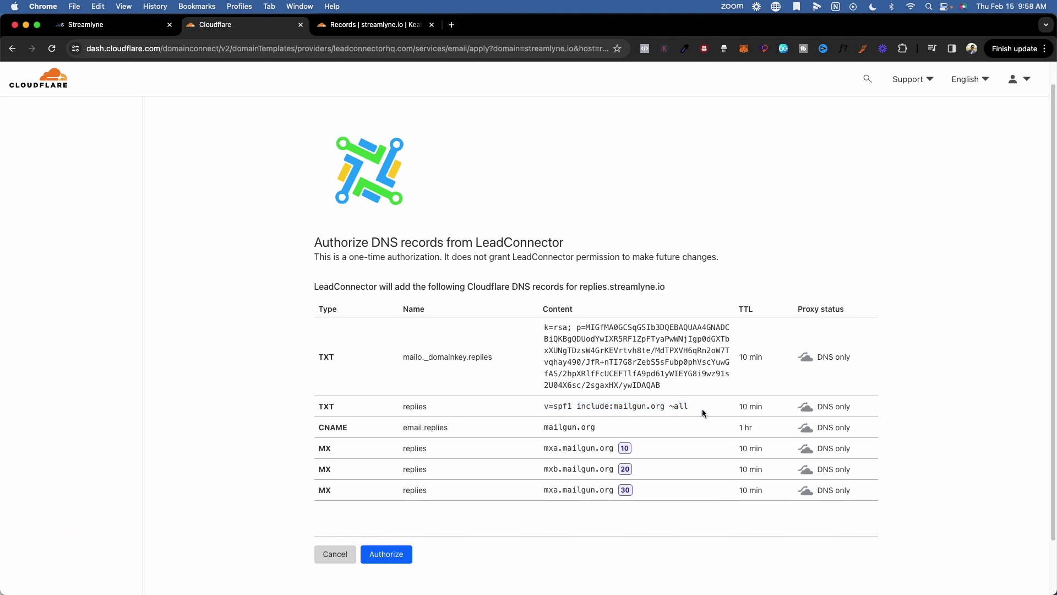
pyautogui.click(375, 26)
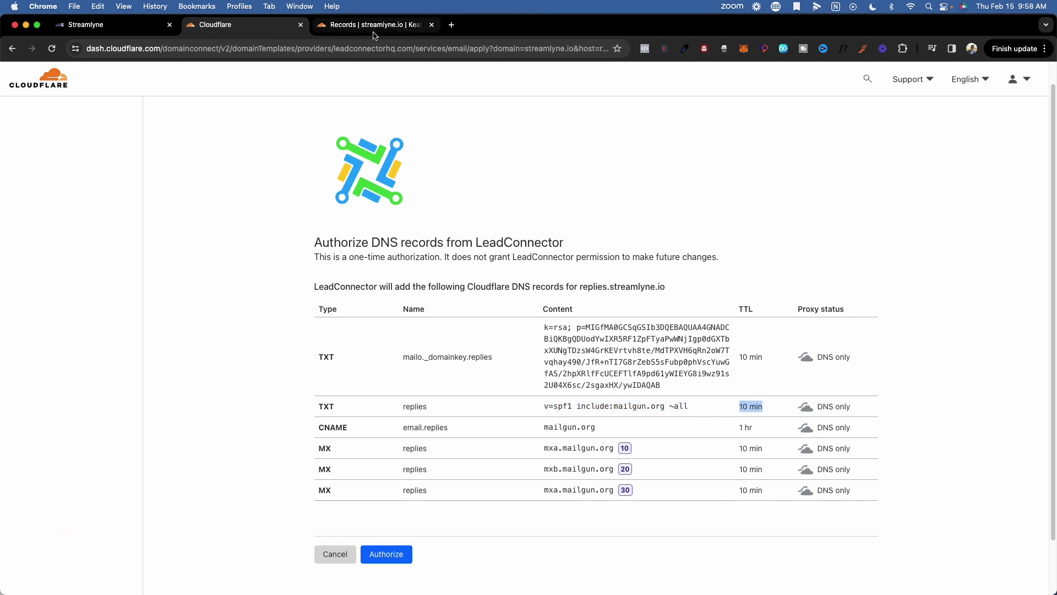
pyautogui.click(706, 405)
pyautogui.click(700, 511)
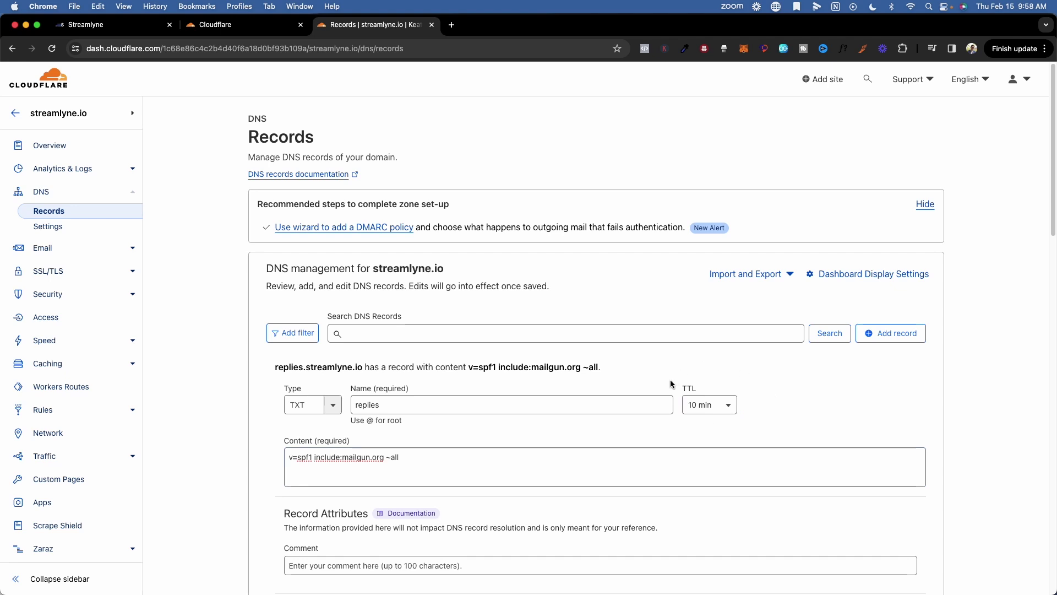
pyautogui.scroll(-2, 671, 386)
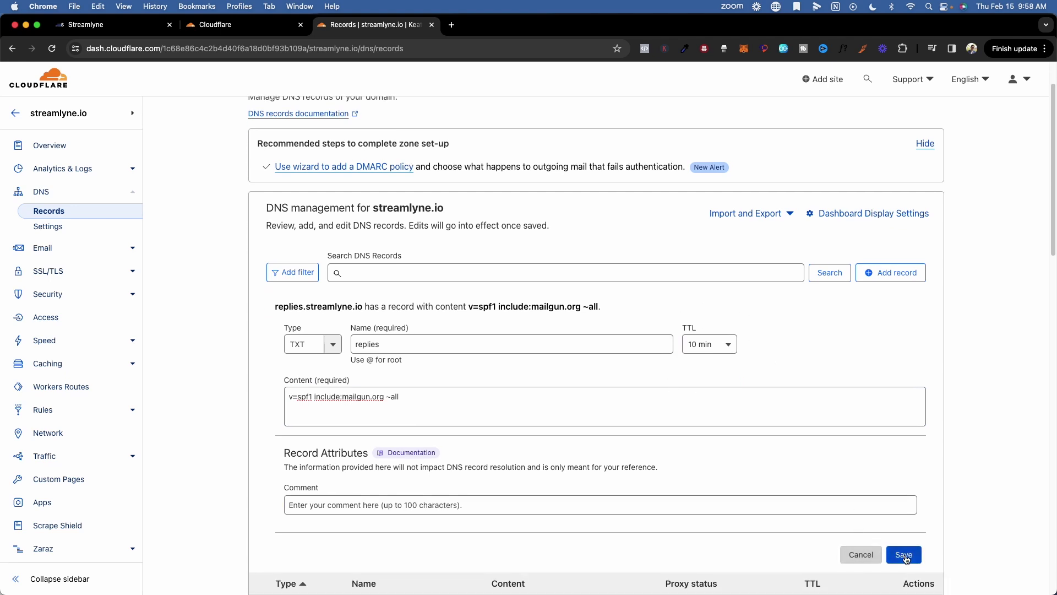
pyautogui.click(275, 25)
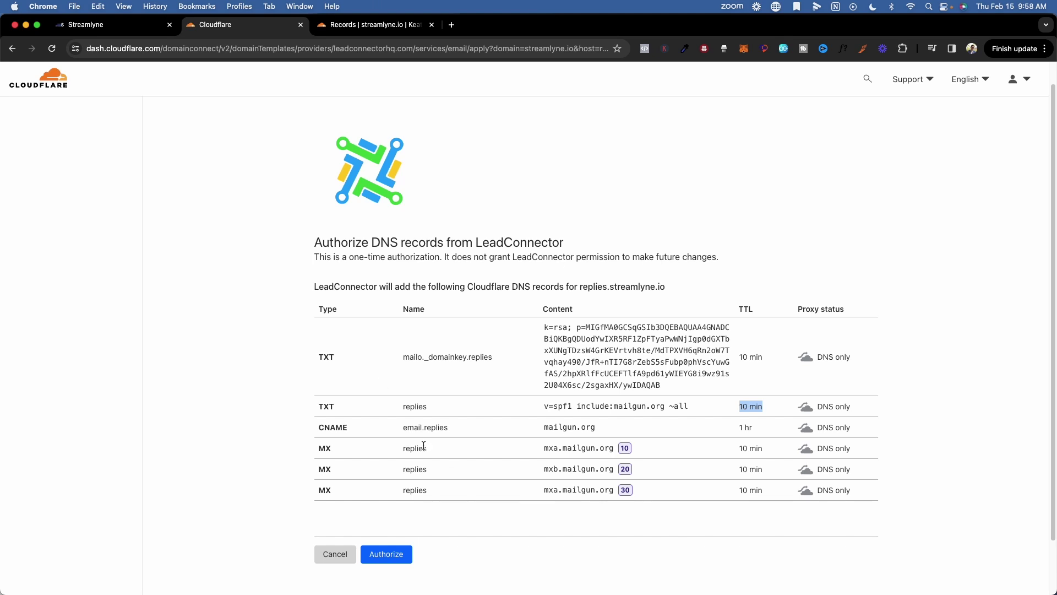
# Authorize LeadConnector's replies DNS records and check them in the Cloudflare records list.
pyautogui.click(387, 554)
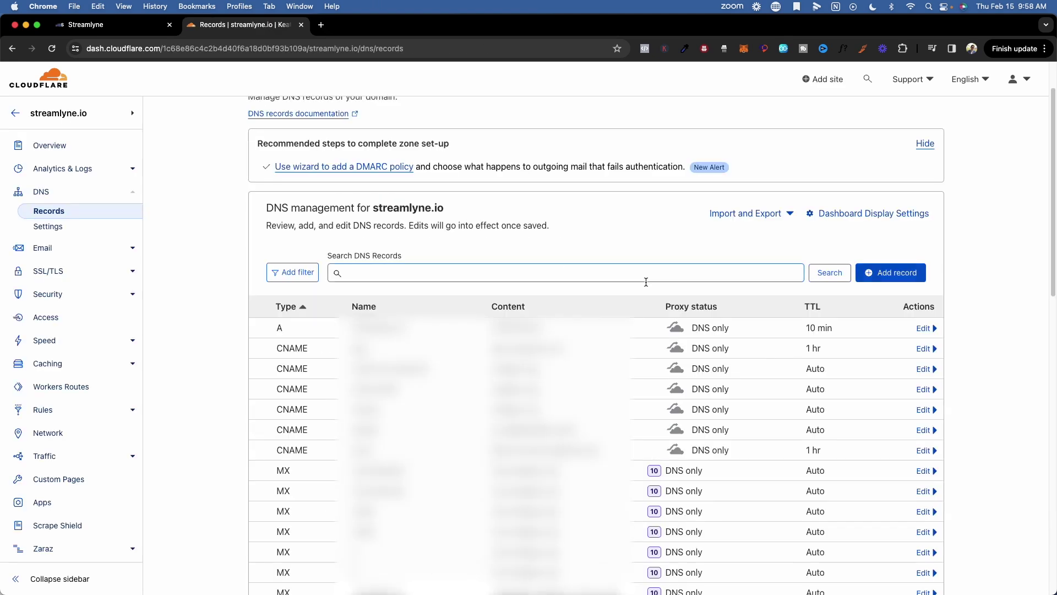
pyautogui.scroll(-4, 202, 361)
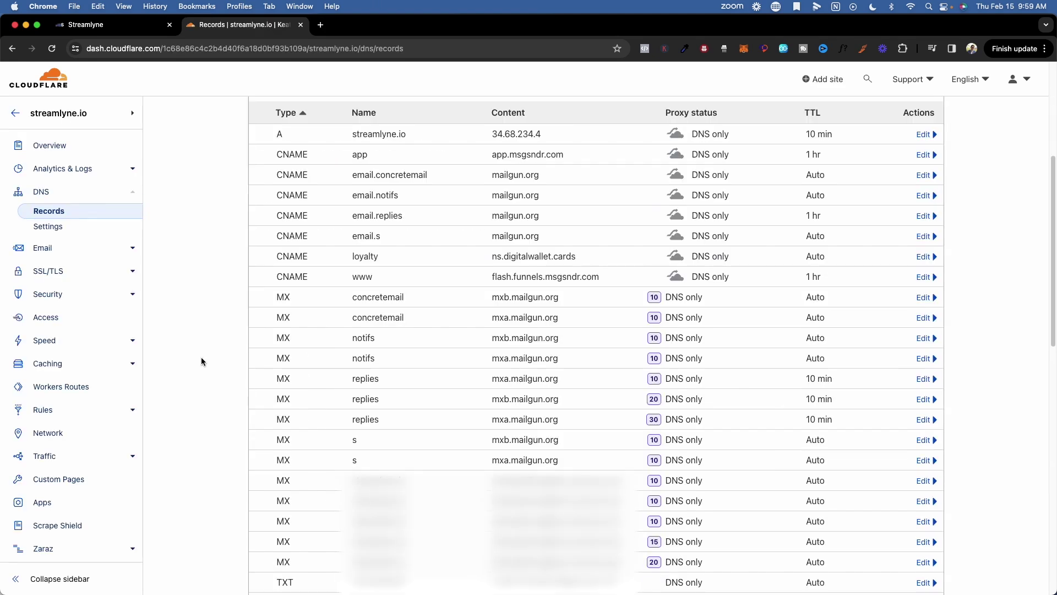
pyautogui.hotkey('ctrl', 'shift', 'Tab')
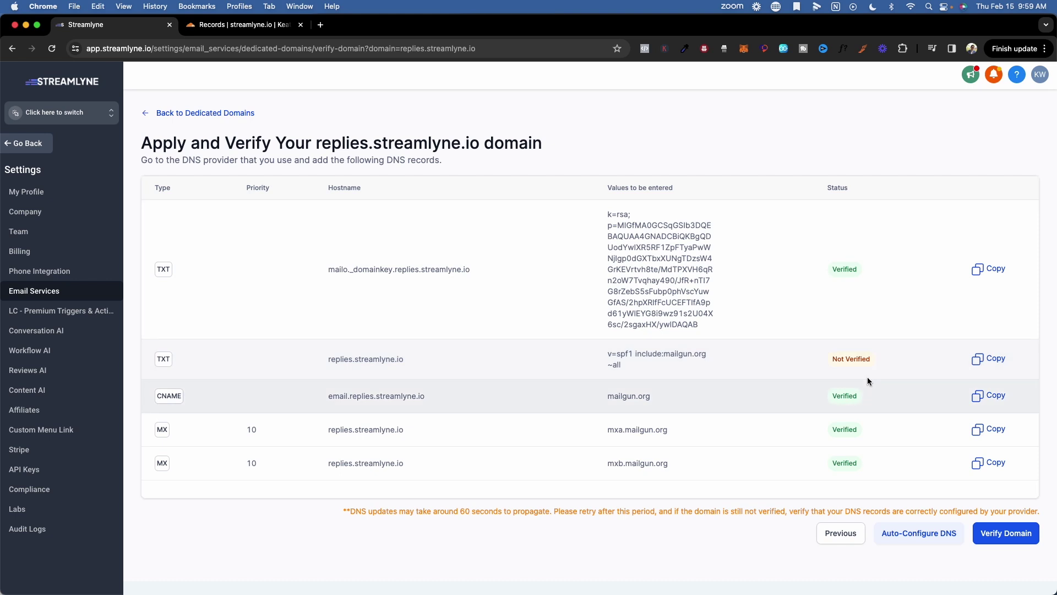
# Re-verify replies.streamlyne.io's DNS records and return to the dedicated domains list.
pyautogui.click(1007, 534)
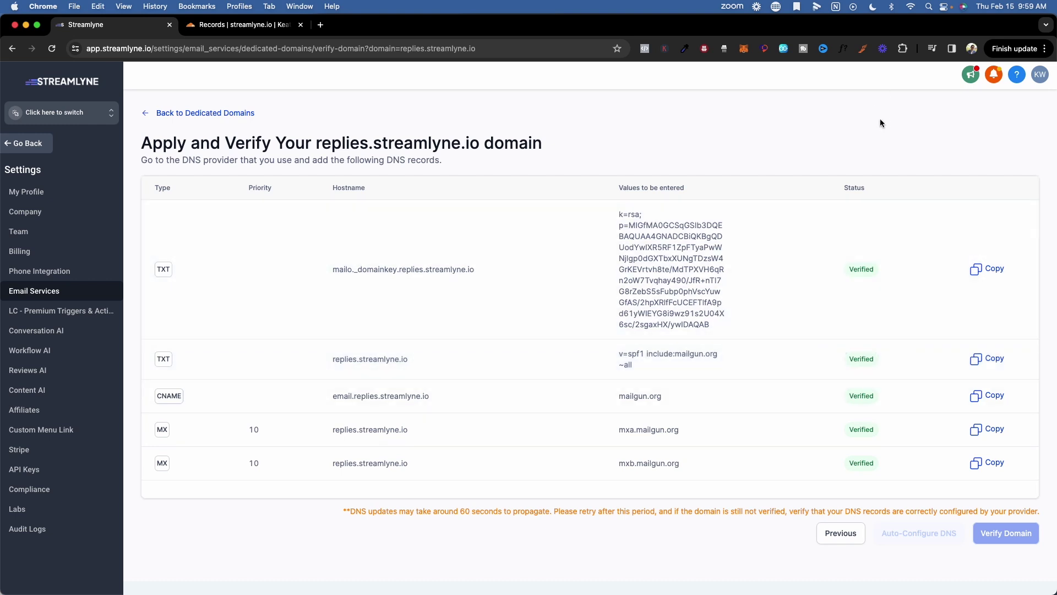
pyautogui.click(1012, 535)
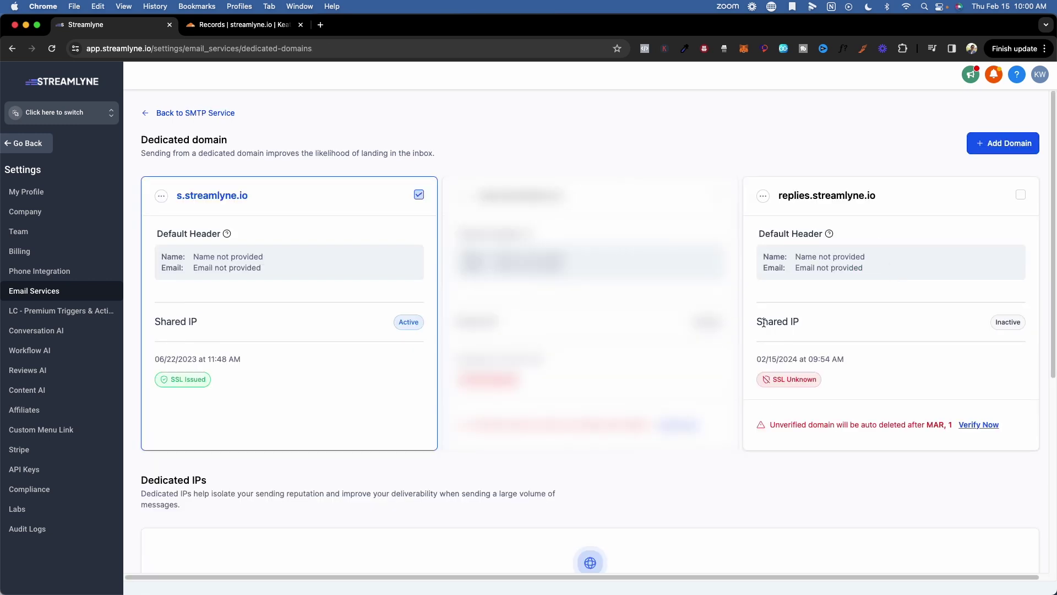
# Run Verify Now and Verify Domain on the replies.streamlyne.io card.
pyautogui.moveTo(764, 323); pyautogui.dragTo(851, 328)
pyautogui.click(851, 346)
pyautogui.click(897, 392)
pyautogui.click(986, 425)
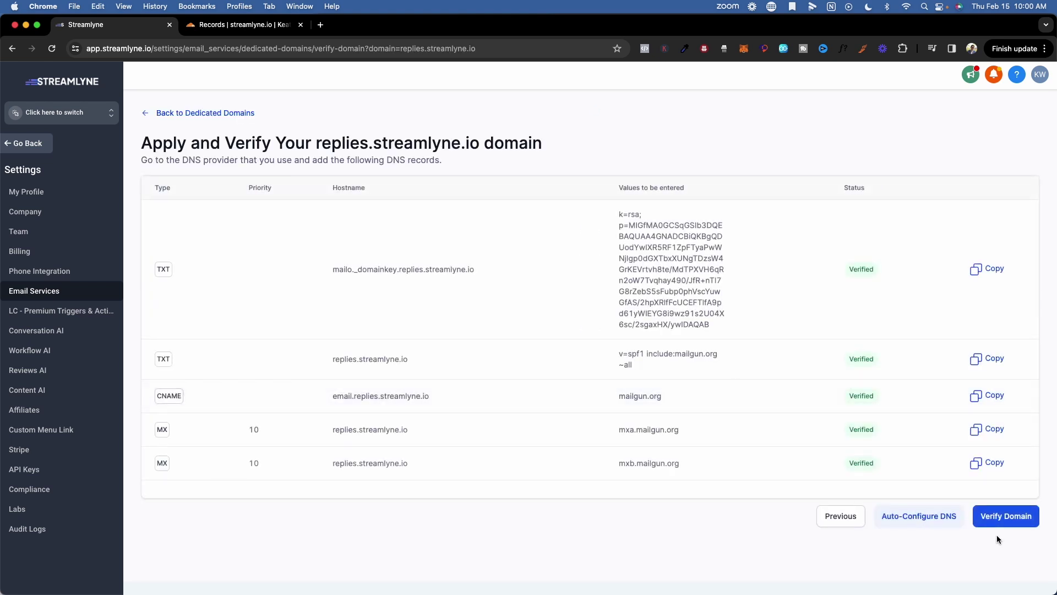
pyautogui.click(1003, 516)
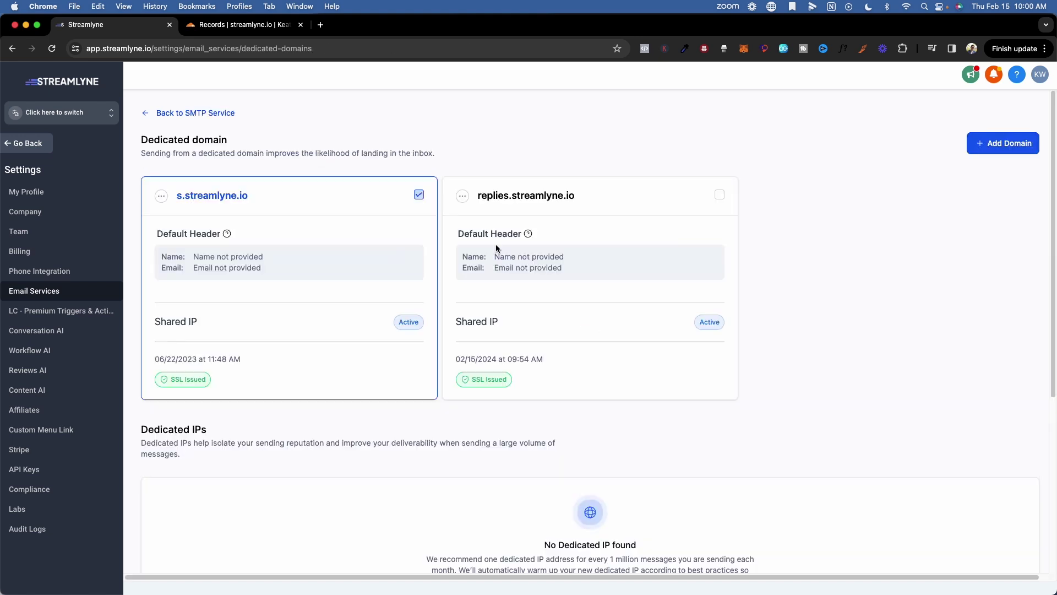
# Review replies.streamlyne.io's default sender name and email headers unchanged, then return to Email Services.
pyautogui.click(463, 196)
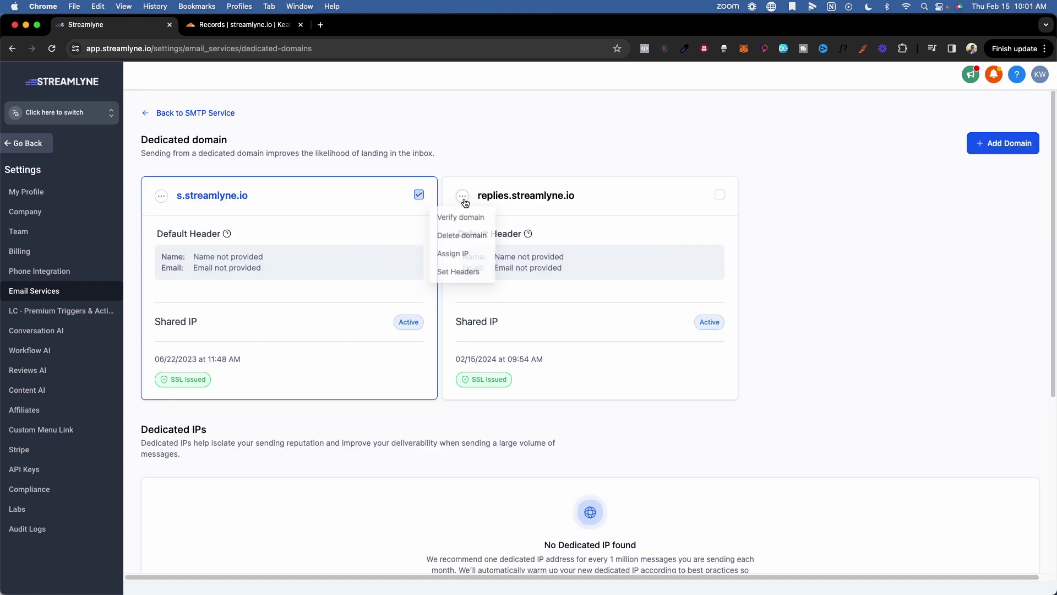
pyautogui.click(467, 283)
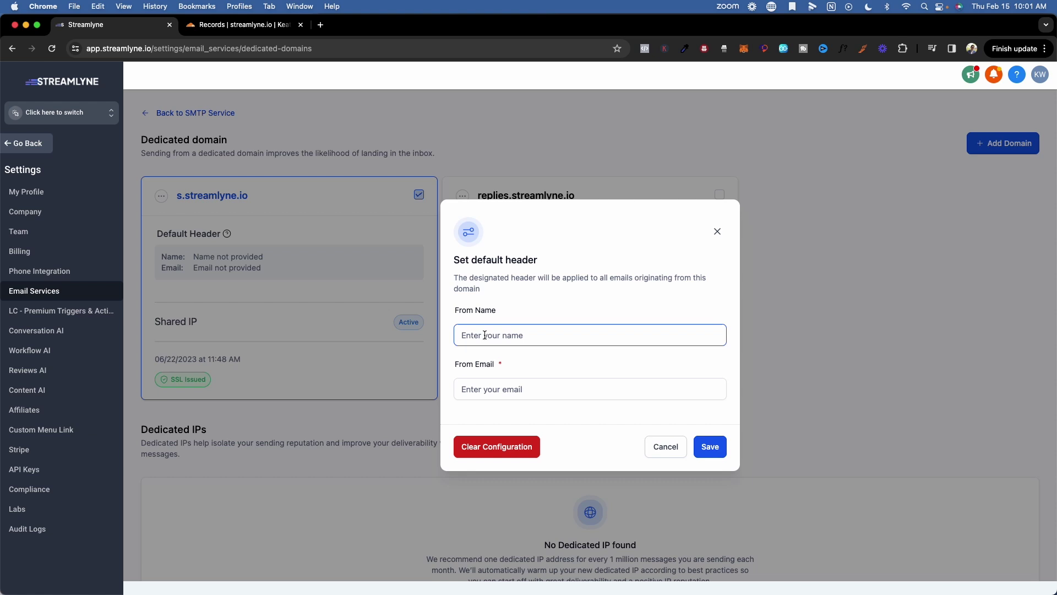
pyautogui.click(491, 398)
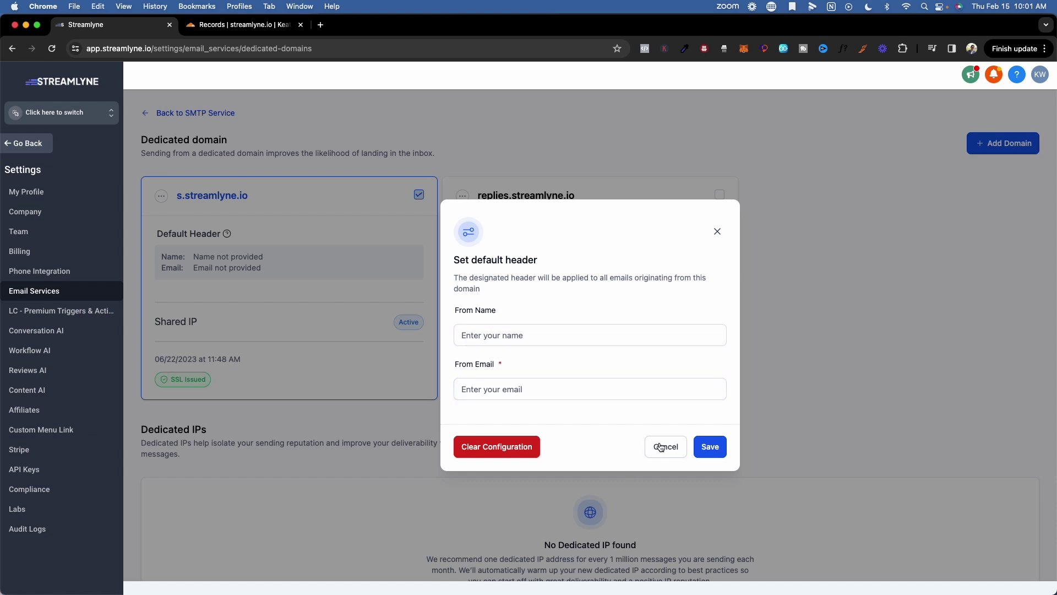
pyautogui.click(517, 334)
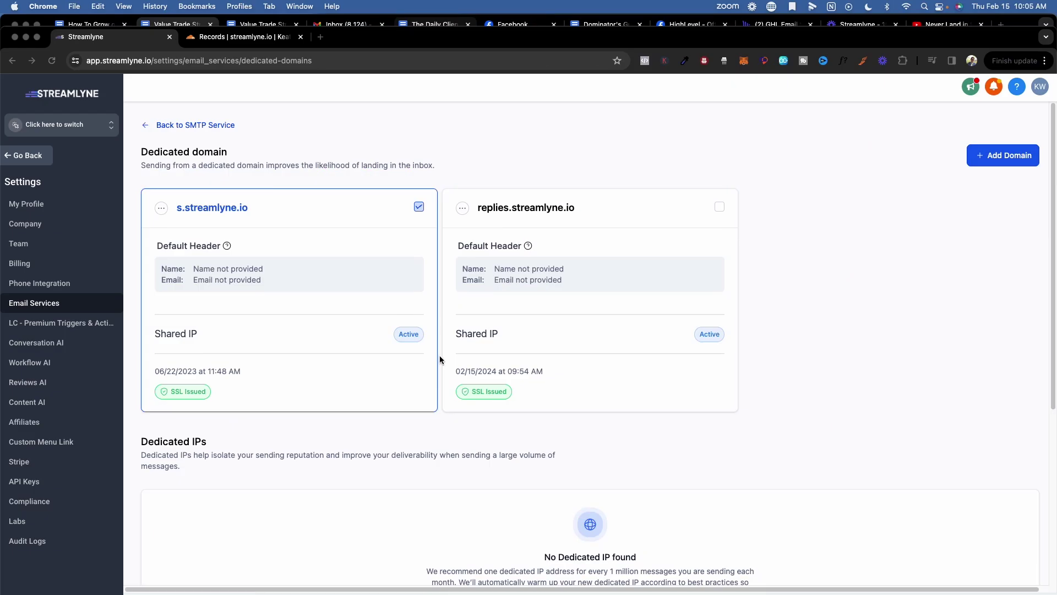
pyautogui.scroll(-5, 440, 355)
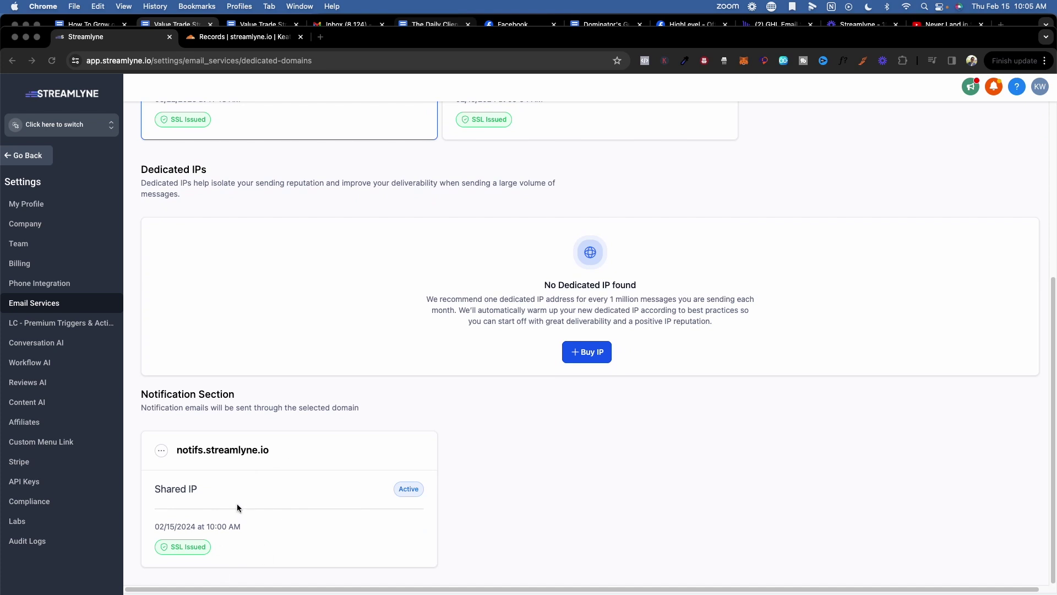
pyautogui.click(179, 455)
pyautogui.press('super+bracketleft')
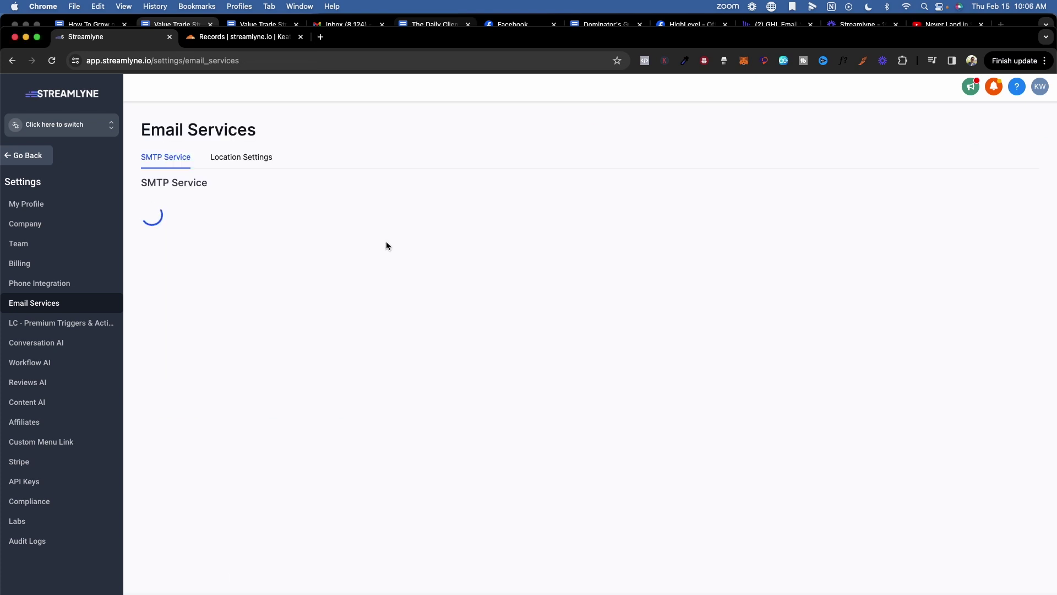
# Review the Location Settings list, opening one location's email settings and closing it unchanged.
pyautogui.click(258, 158)
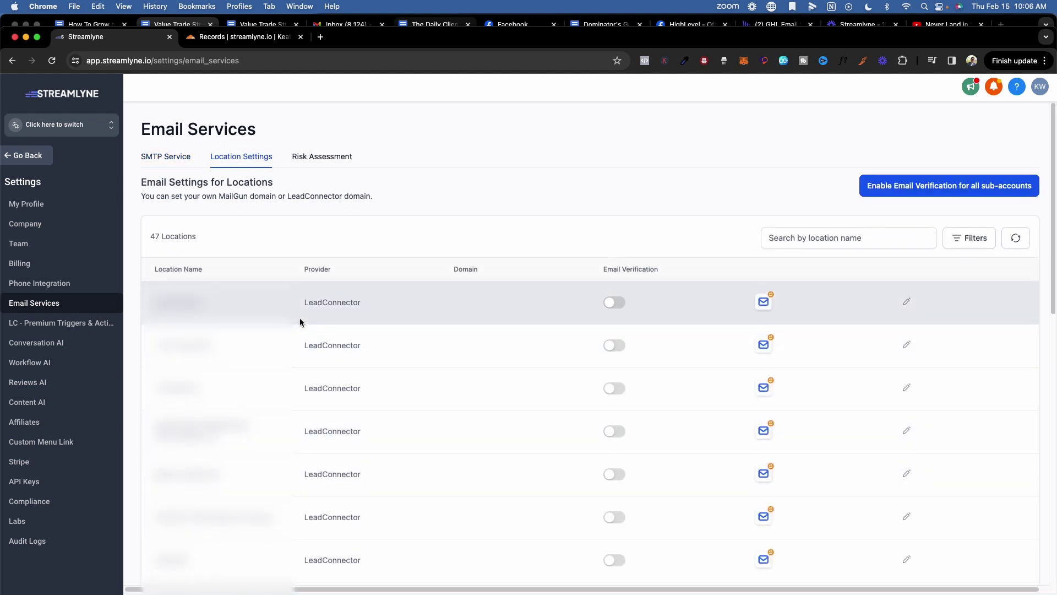
pyautogui.scroll(-10, 410, 348)
pyautogui.scroll(4, 424, 386)
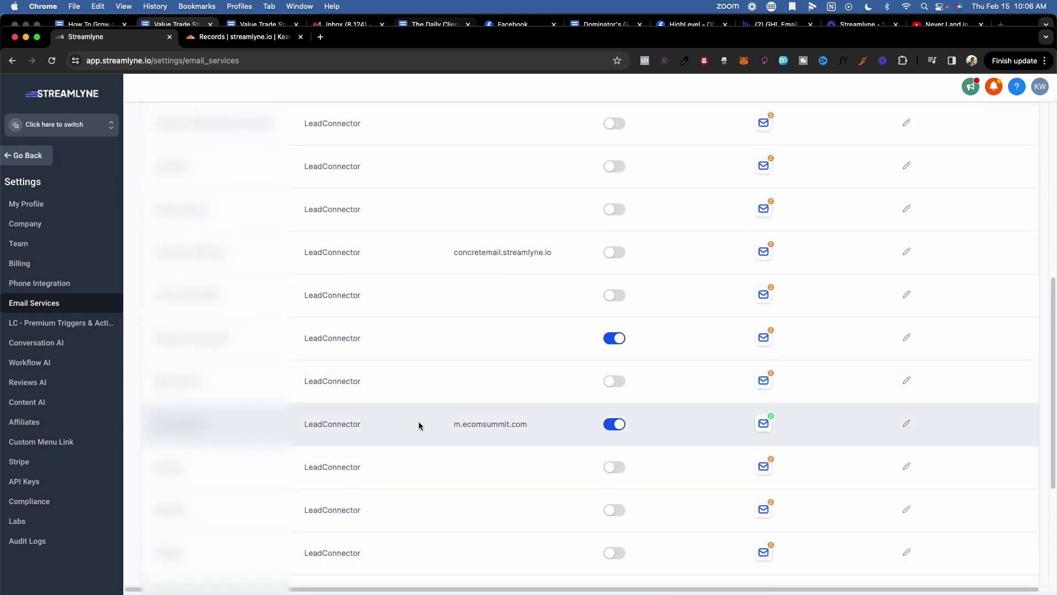
pyautogui.scroll(-2, 419, 421)
pyautogui.scroll(3, 404, 413)
pyautogui.scroll(1, 425, 389)
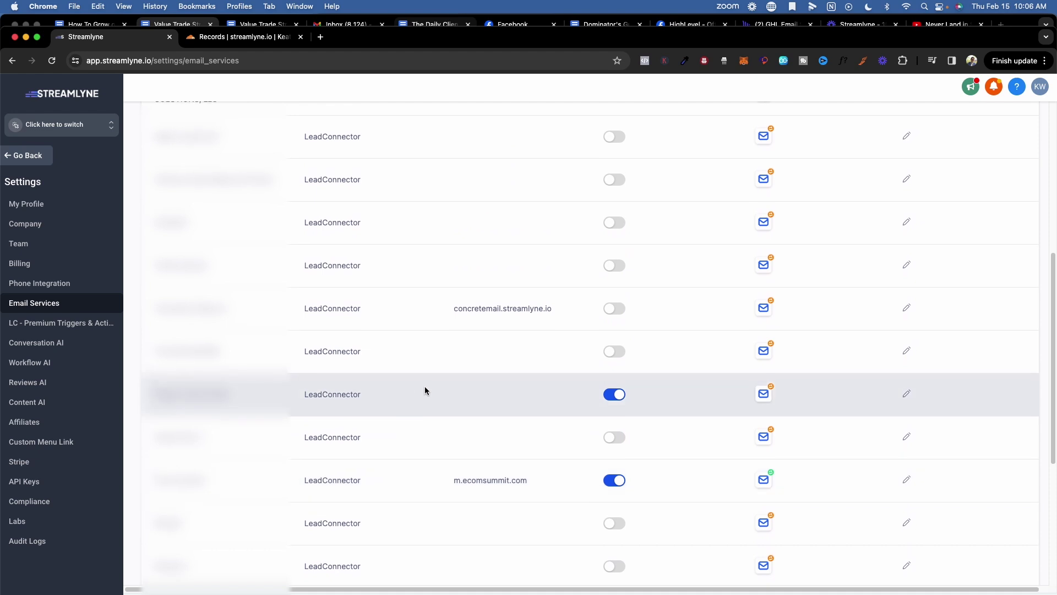
pyautogui.click(611, 395)
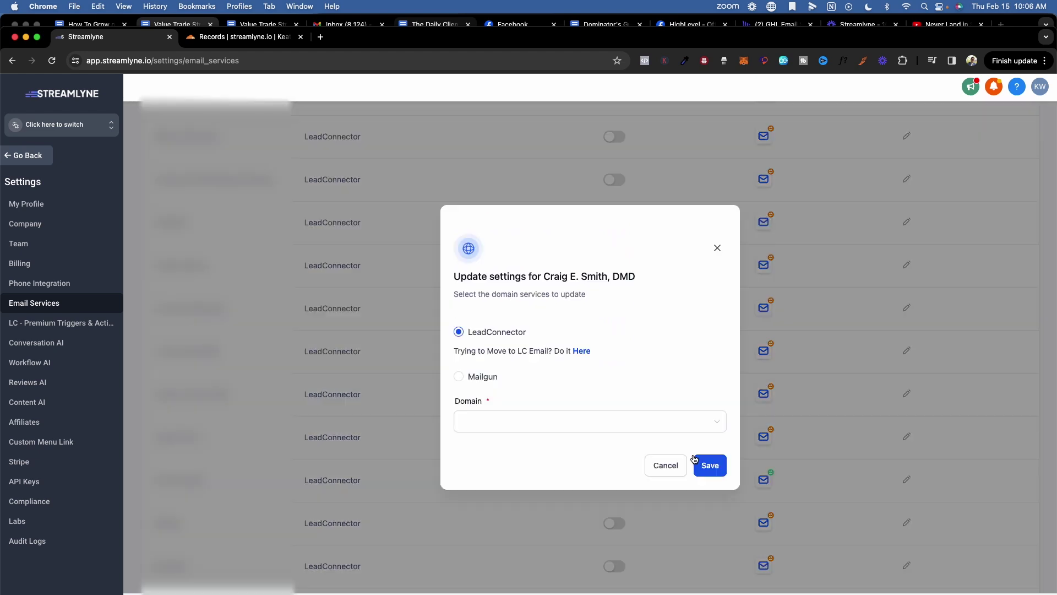
pyautogui.click(671, 468)
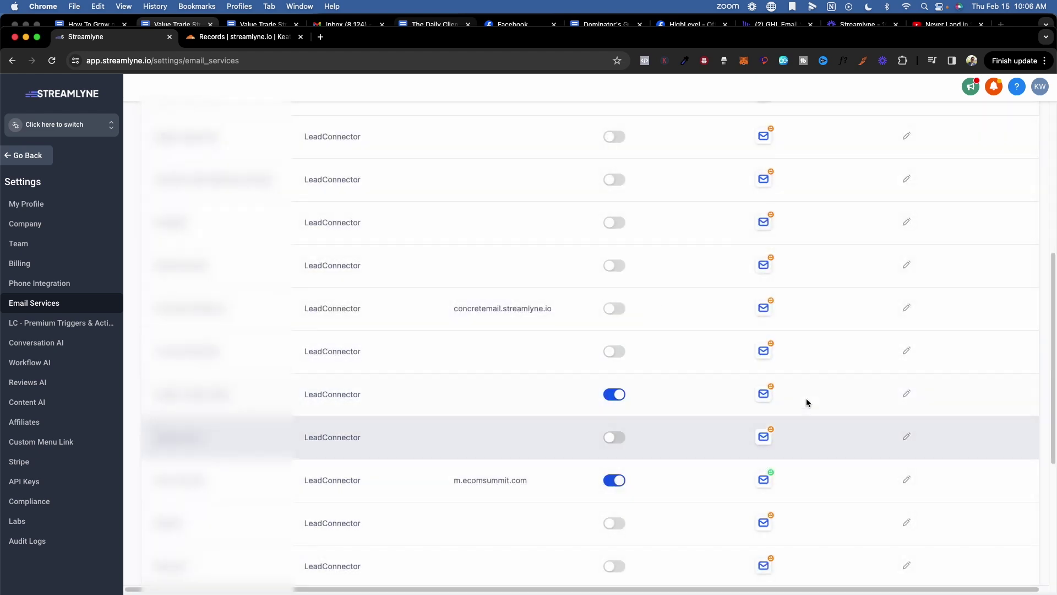
# Set another location's domain to replies.streamlyne.io, save, and return to SMTP Service.
pyautogui.click(908, 398)
pyautogui.click(605, 423)
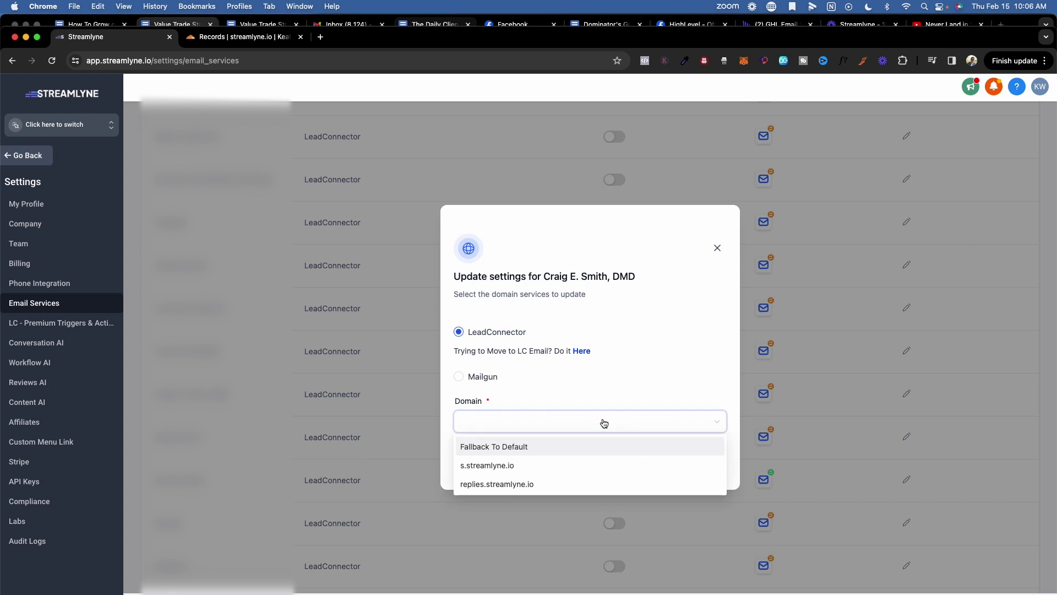
pyautogui.click(545, 485)
pyautogui.click(716, 467)
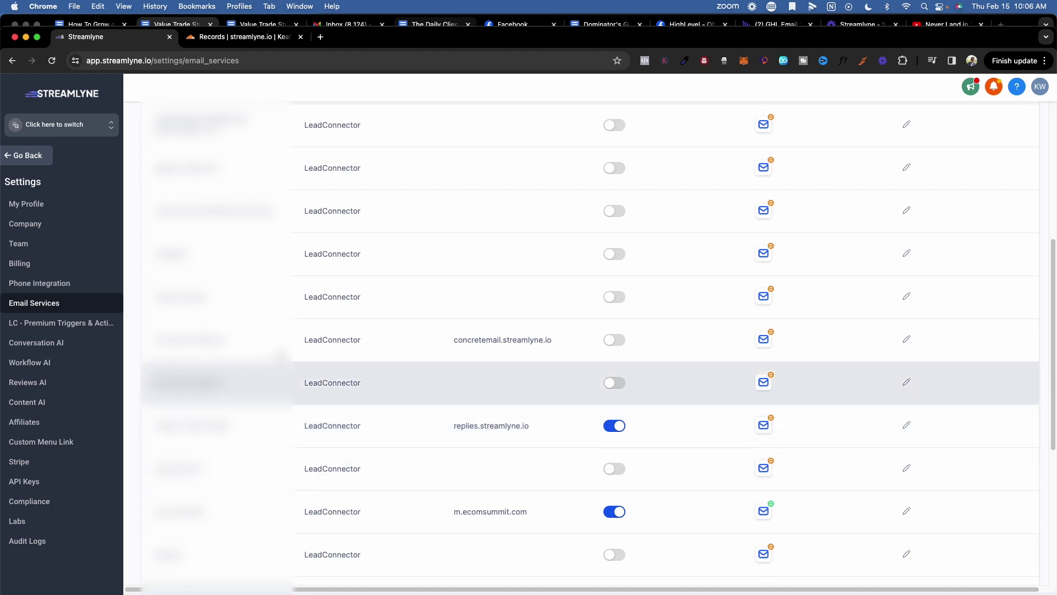
pyautogui.click(34, 303)
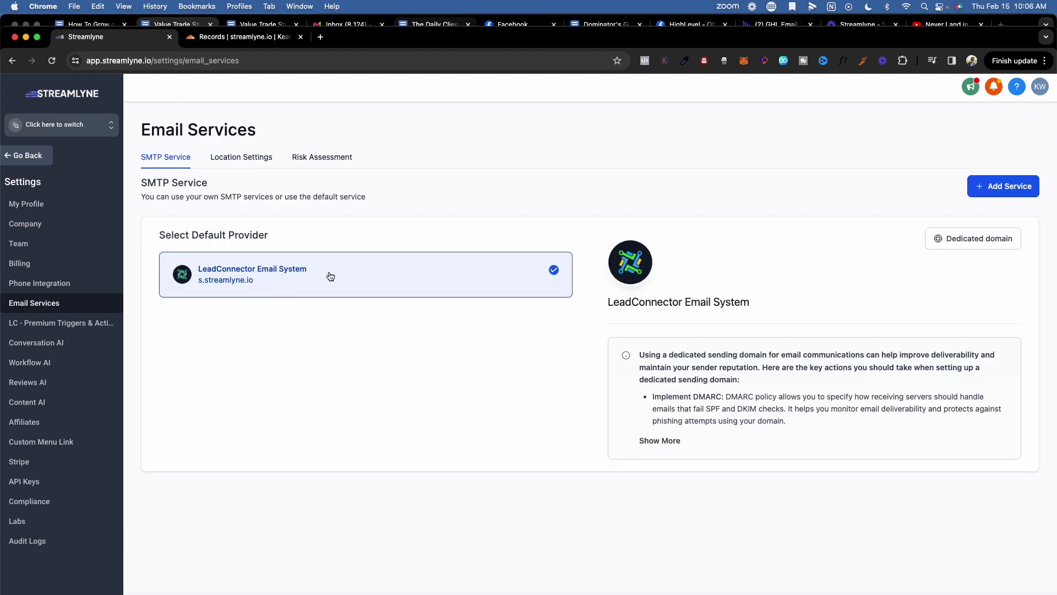
# Highlight the default domain s.streamlyne.io and the per-email verification price, then open the sub-account list.
pyautogui.moveTo(255, 284); pyautogui.dragTo(198, 288)
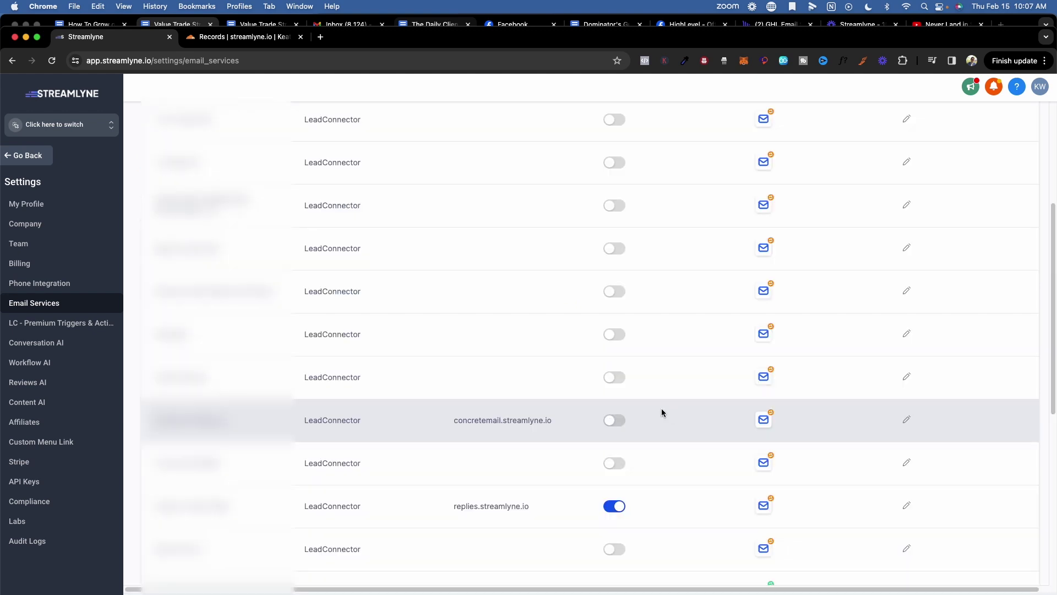
pyautogui.scroll(-5, 527, 411)
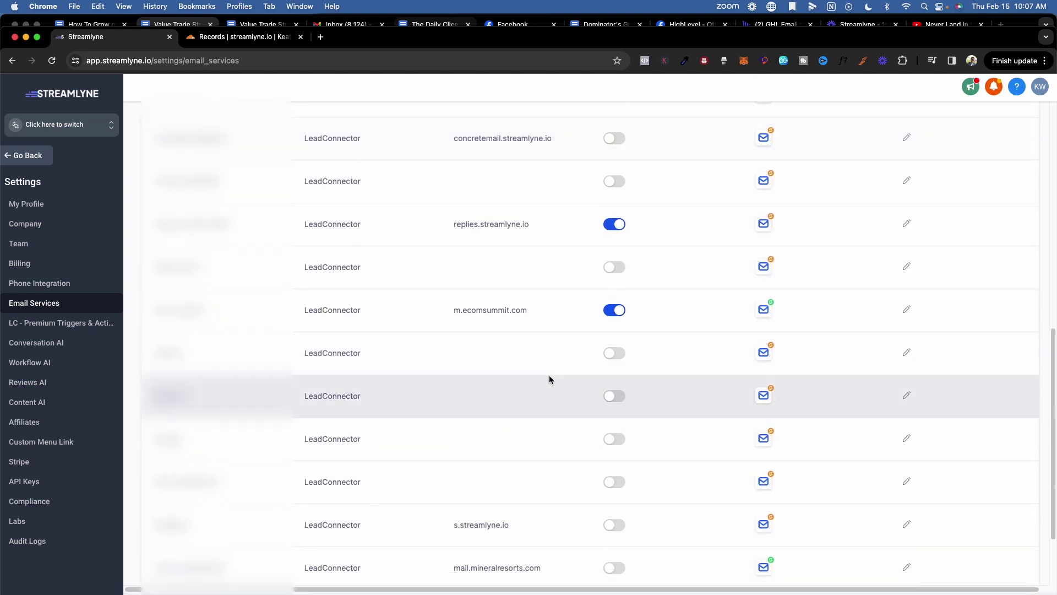
pyautogui.scroll(5, 594, 347)
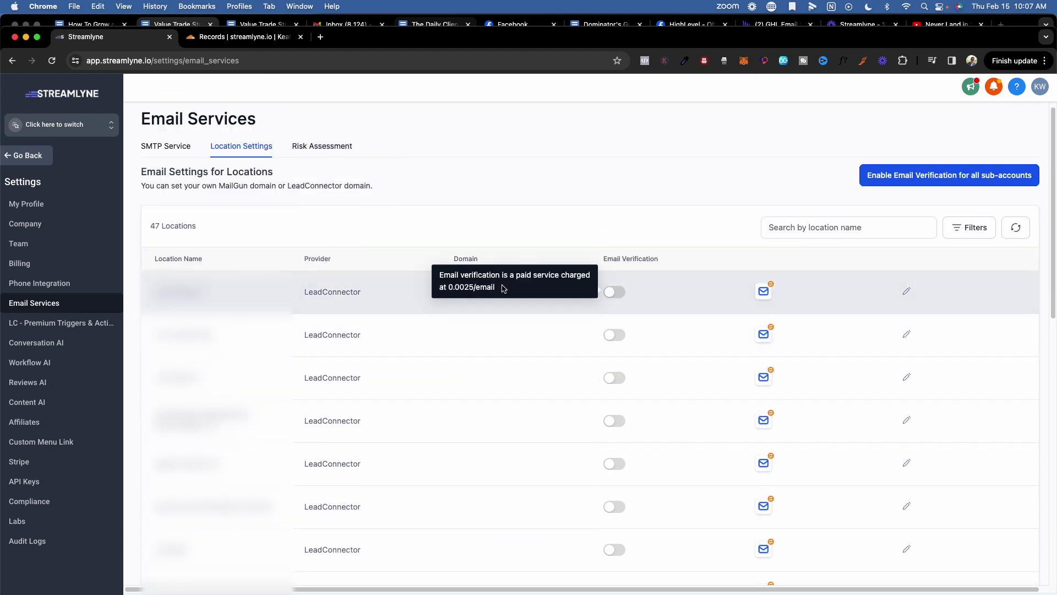
pyautogui.moveTo(467, 287); pyautogui.dragTo(639, 292)
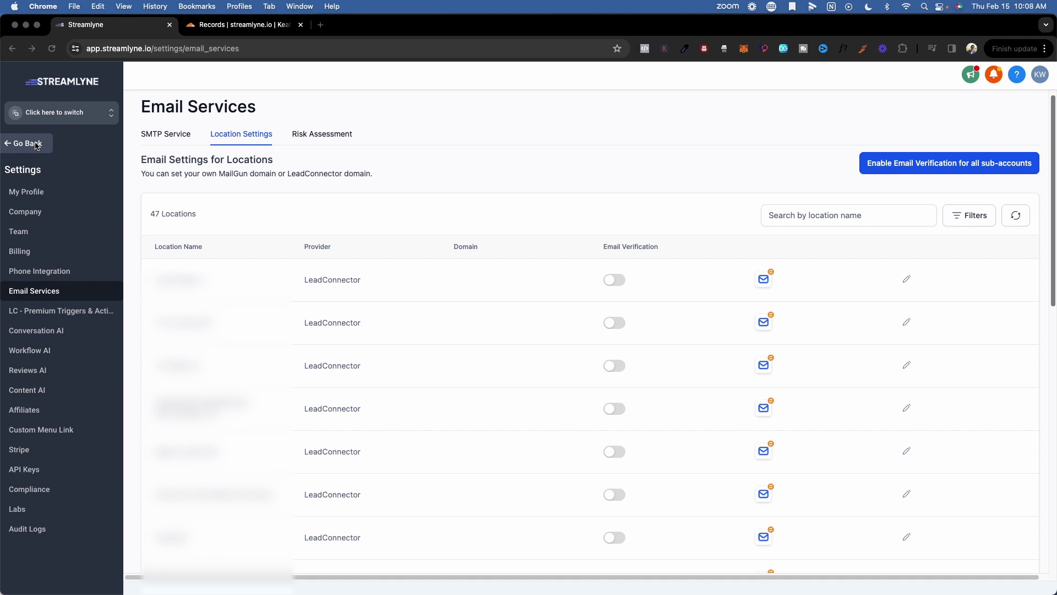
pyautogui.click(94, 121)
# Switch to Pest Control Going Beyond and open its Email Services settings, dismissing the deliverability notice.
pyautogui.click(217, 168)
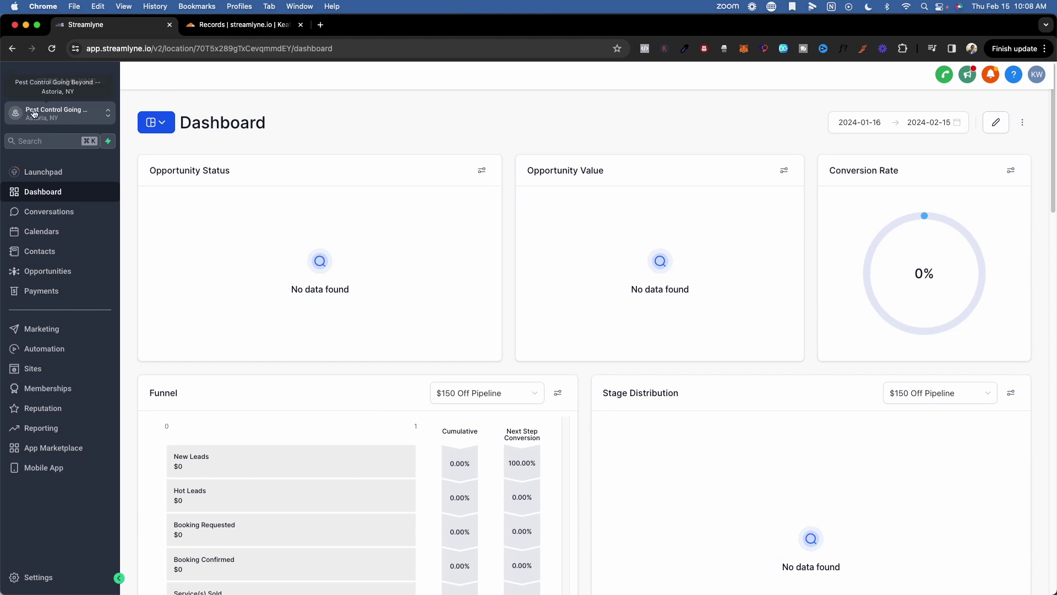
pyautogui.click(83, 576)
pyautogui.click(34, 376)
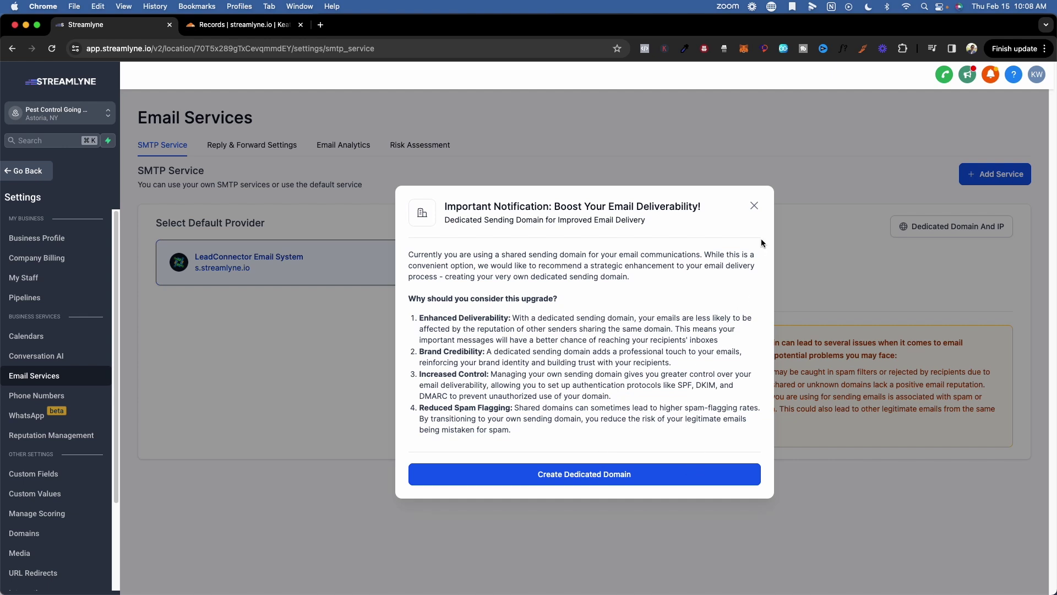
pyautogui.click(772, 223)
# Start adding a dedicated domain, first drafting pestcontrolgoingbeyond.streamlyne.io as the name.
pyautogui.click(959, 230)
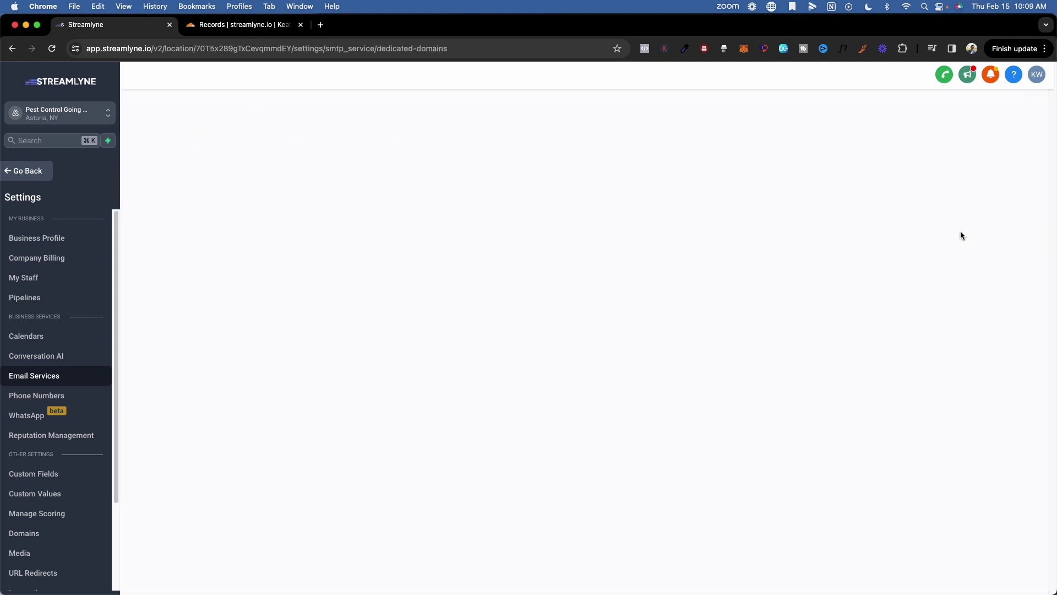
pyautogui.click(586, 362)
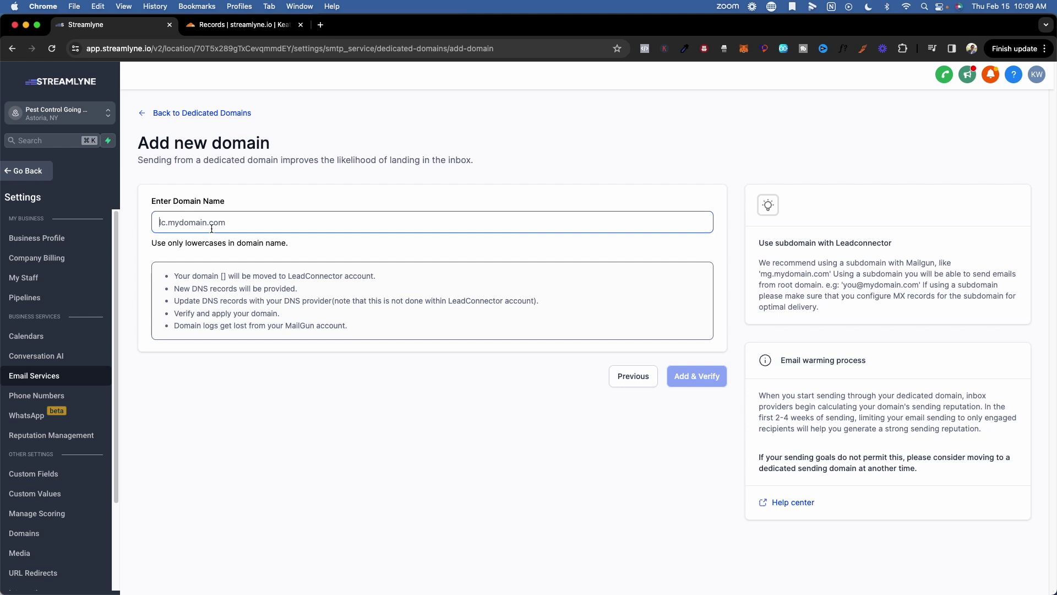
pyautogui.write('pestco')
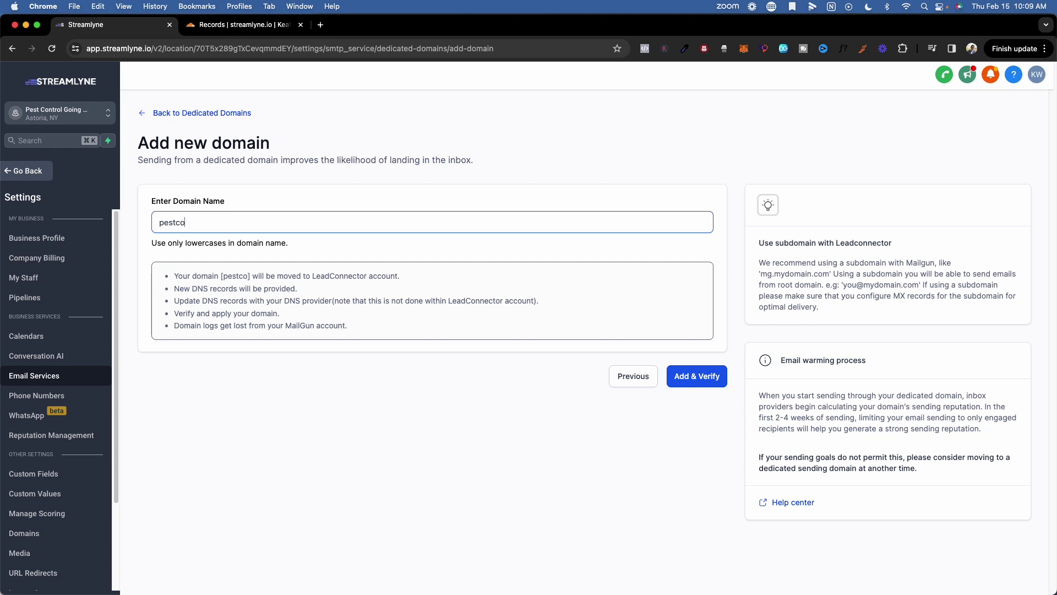
pyautogui.write('ntrolgoingbey')
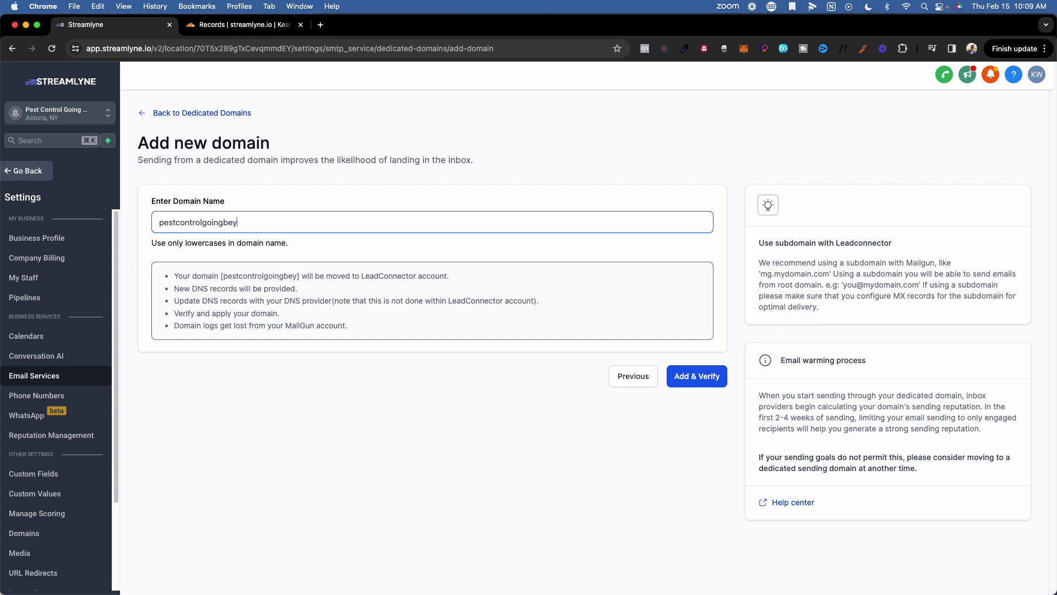
pyautogui.write('ond.streamlyne.io')
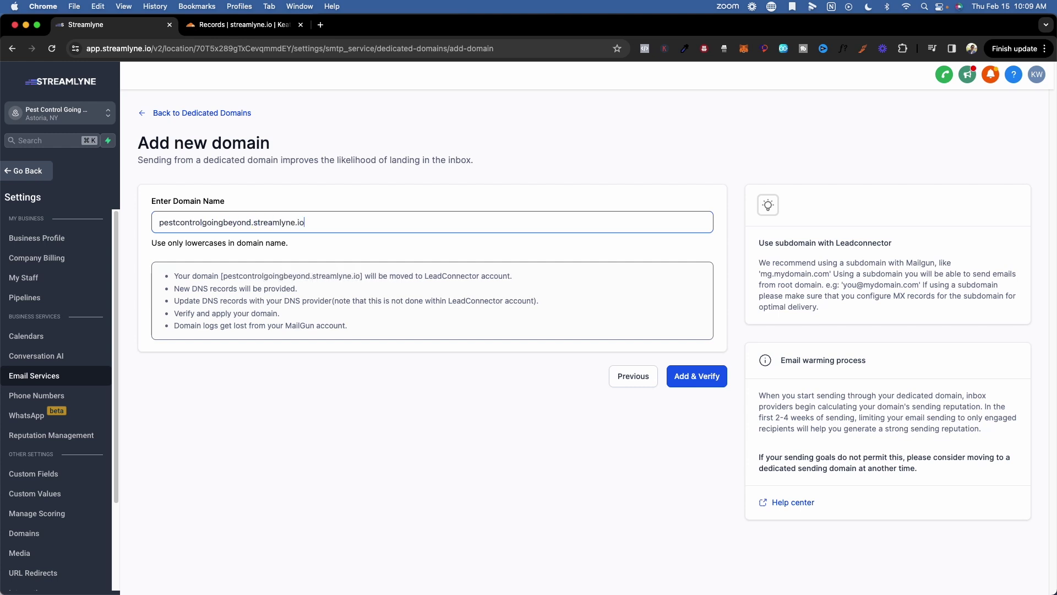
pyautogui.moveTo(251, 223); pyautogui.dragTo(179, 226)
pyautogui.write('castoria')
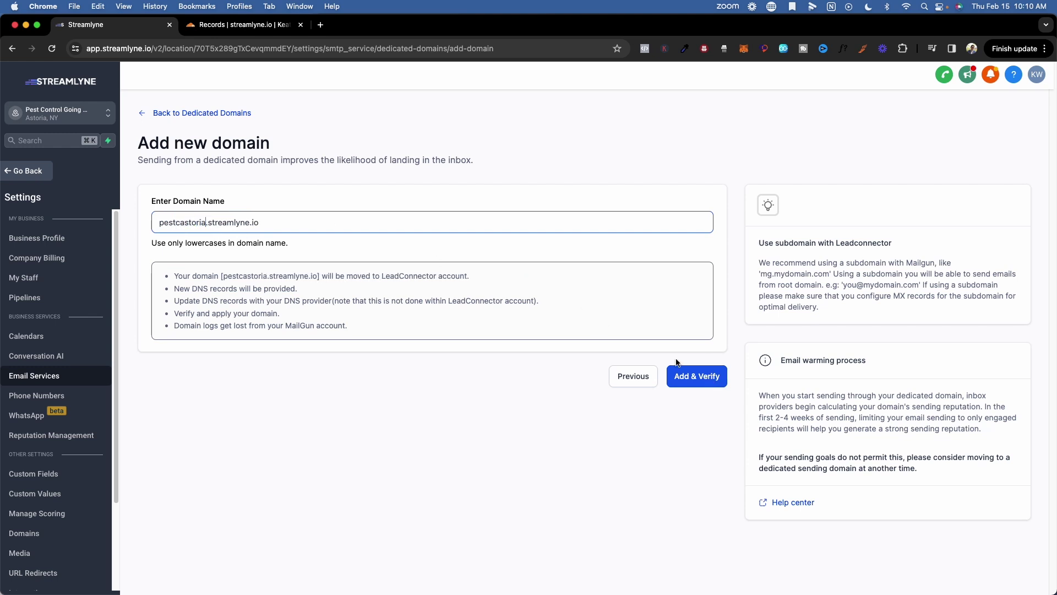
# Replace the name with replies.pestcontrolgoingbeyond.com and submit it with Add & Verify.
pyautogui.click(142, 138)
pyautogui.click(268, 225)
pyautogui.moveTo(269, 226); pyautogui.dragTo(157, 226)
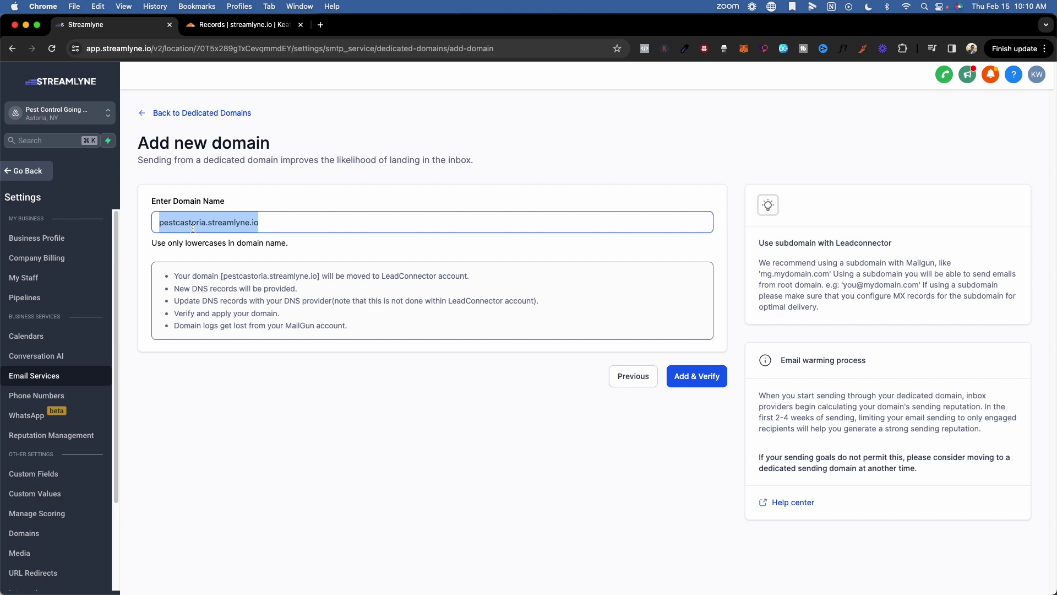
pyautogui.write('replies.pre')
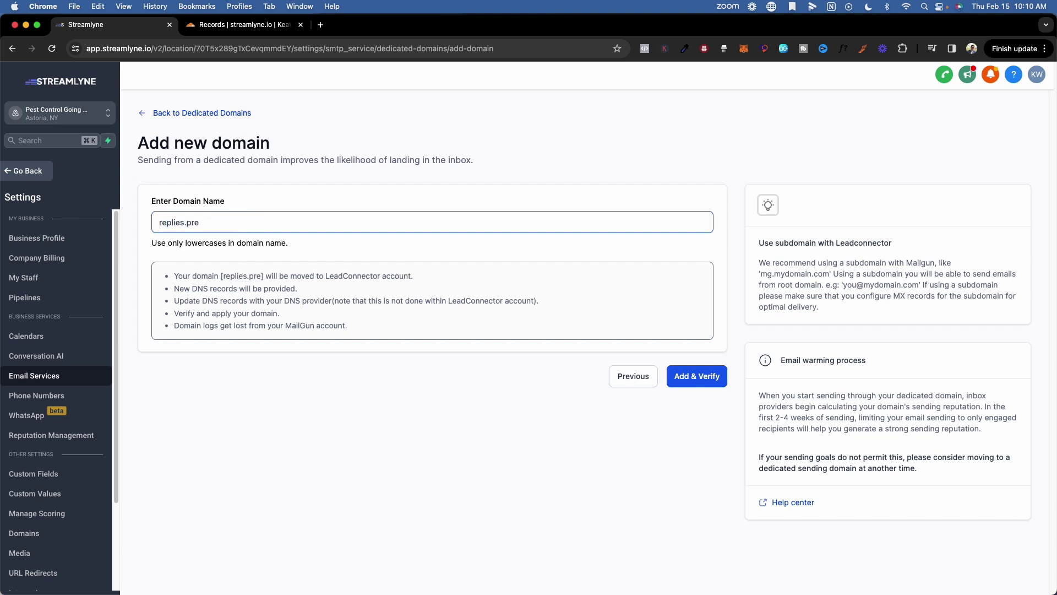
pyautogui.press('BackSpace')
pyautogui.press('BackSpace')
pyautogui.write('estcontrolgoingbeyontcontrolgoingbeyon')
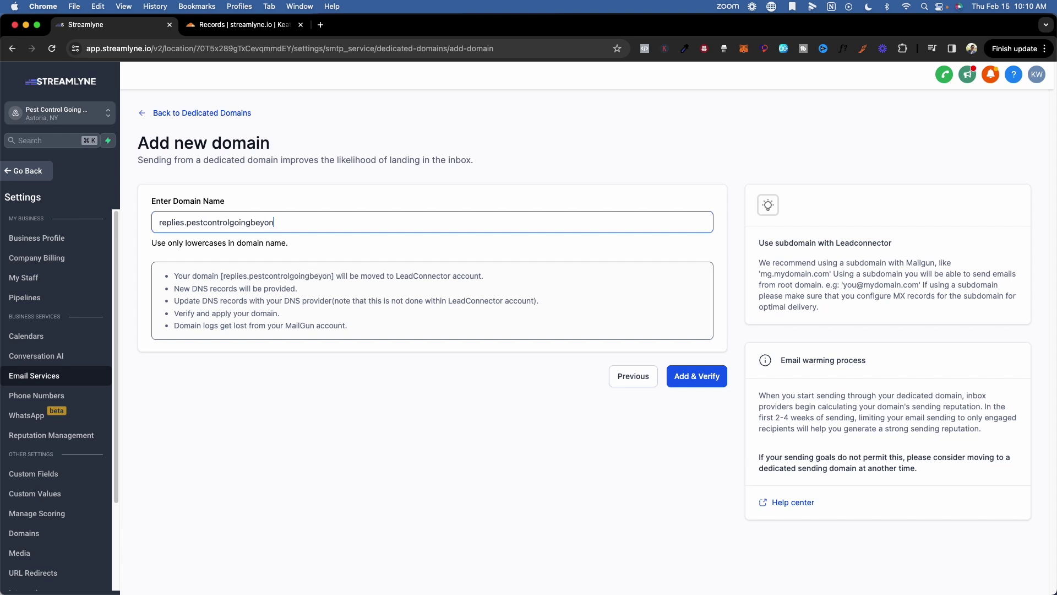
pyautogui.write('d.com')
pyautogui.click(695, 385)
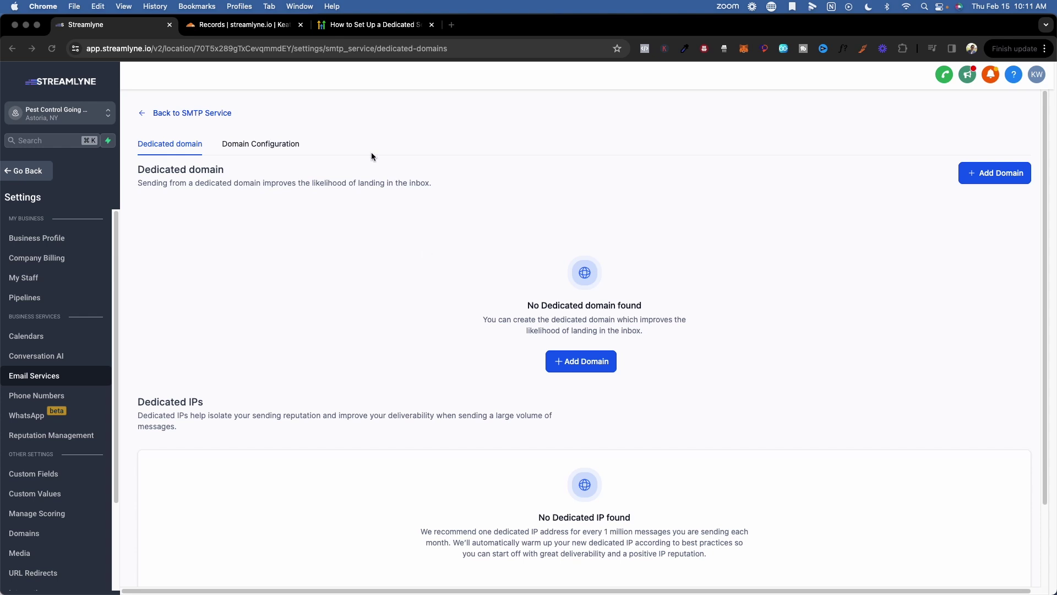
# Check the Domain Configuration tab's Workflow Domain dropdown, which shows no domains yet.
pyautogui.click(261, 144)
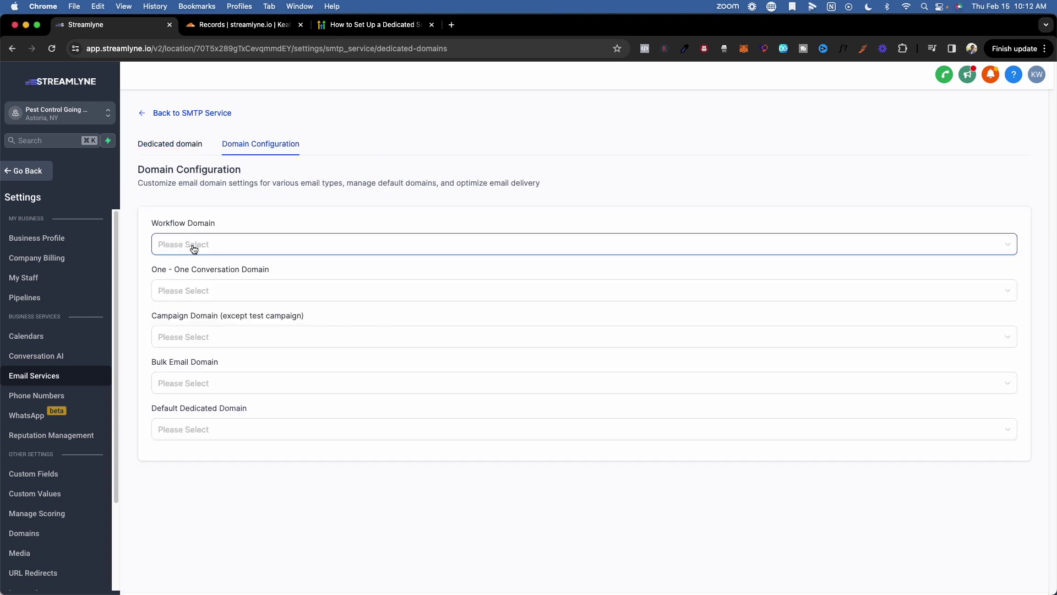
pyautogui.click(206, 244)
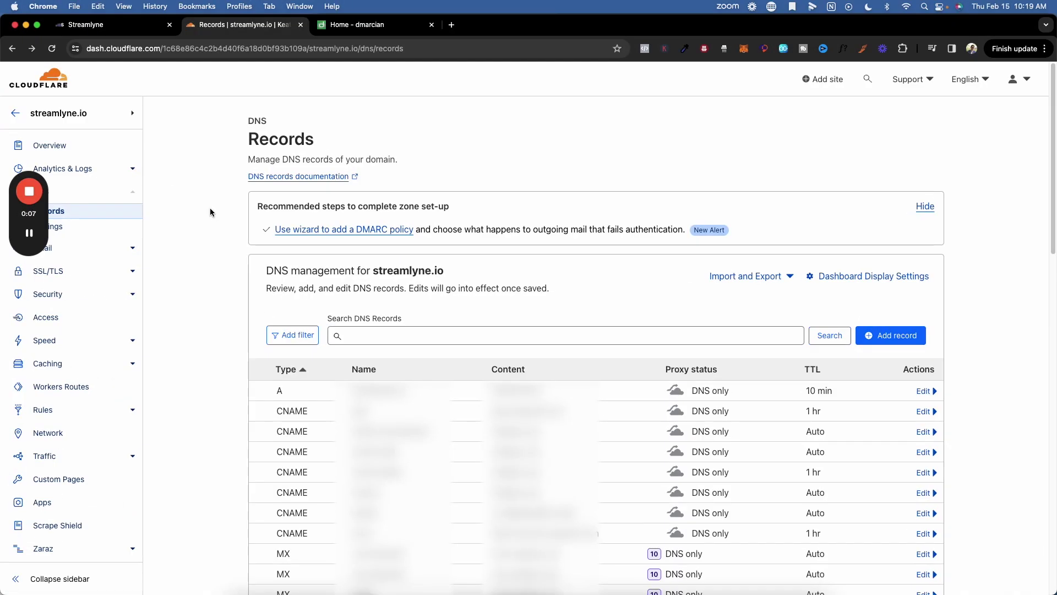
# Start a new TXT DNS record for streamlyne.io.
pyautogui.click(907, 342)
pyautogui.click(341, 411)
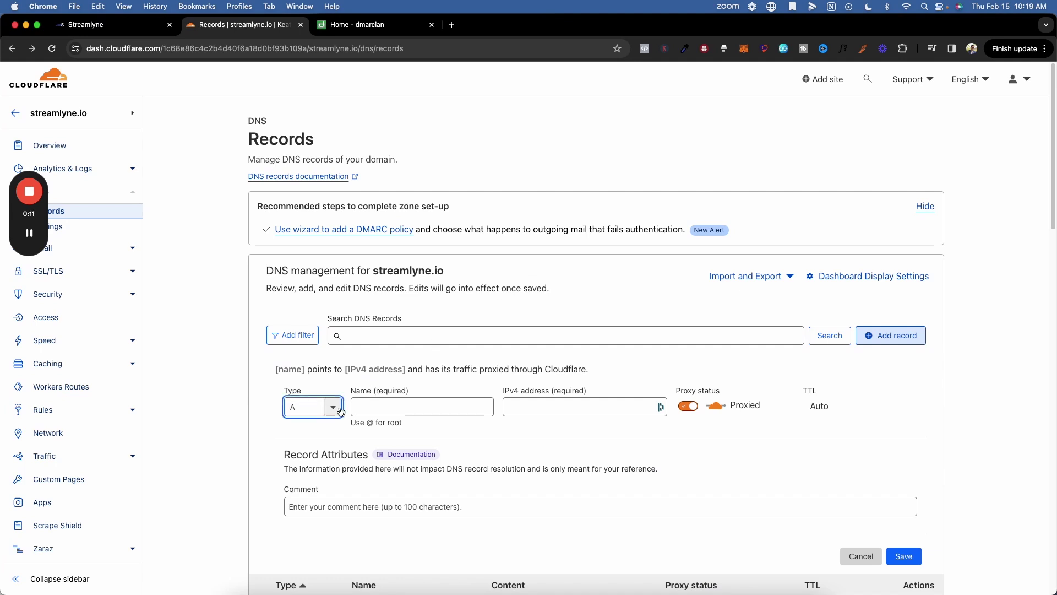
pyautogui.write('TXT')
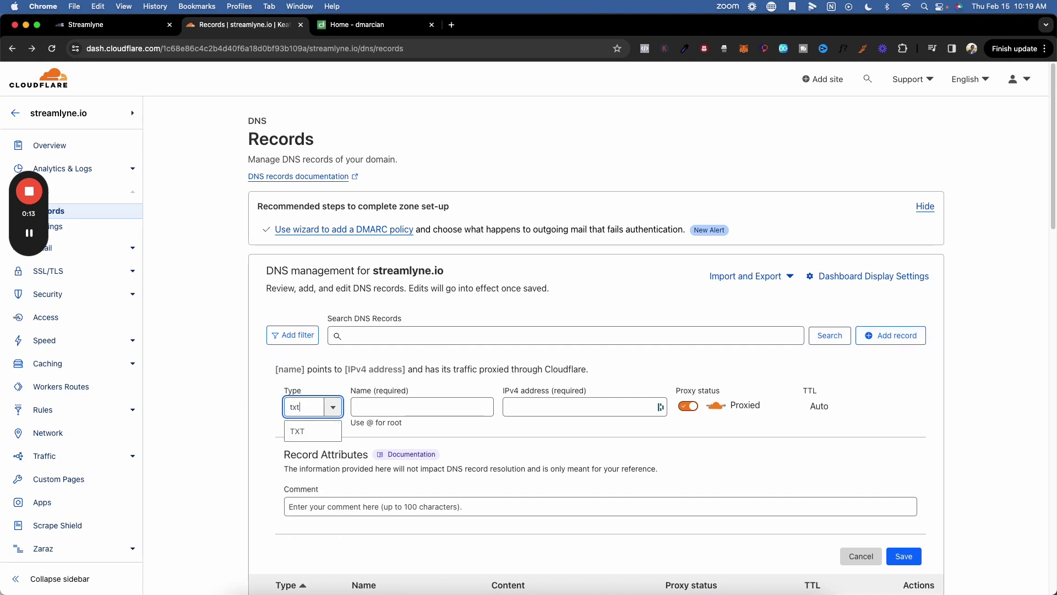
pyautogui.click(329, 431)
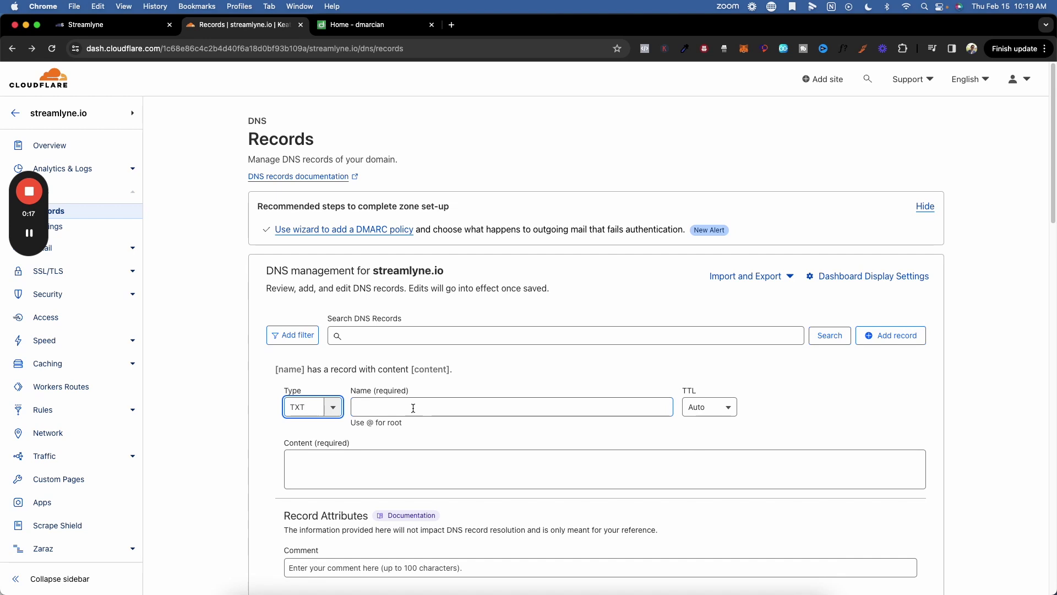
# Name the record _DMARC.s and paste v=DMARC1; p=none; as its content.
pyautogui.click(413, 408)
pyautogui.write('_D')
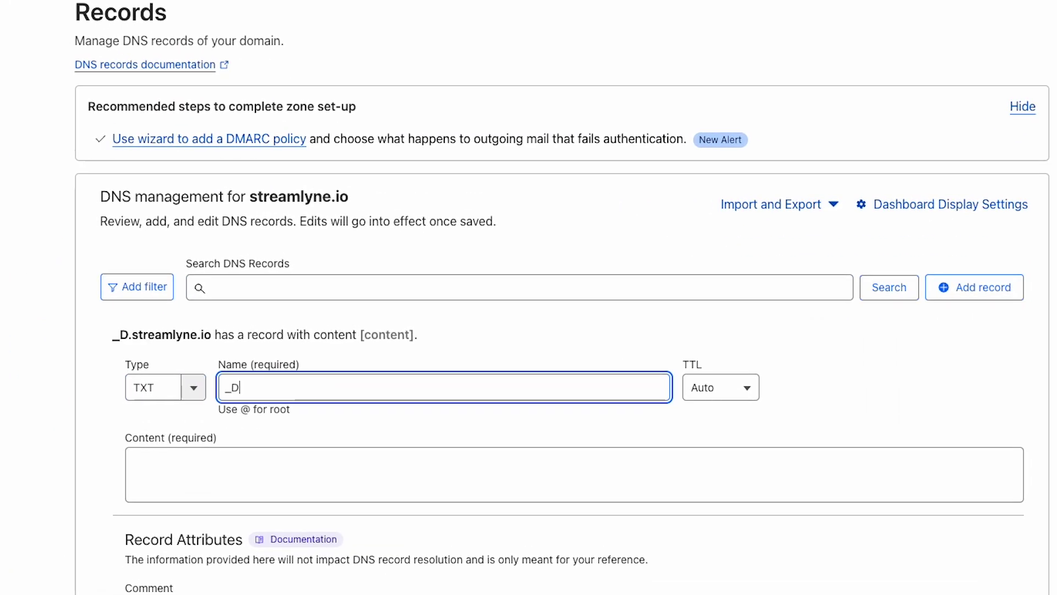
pyautogui.write('MAR')
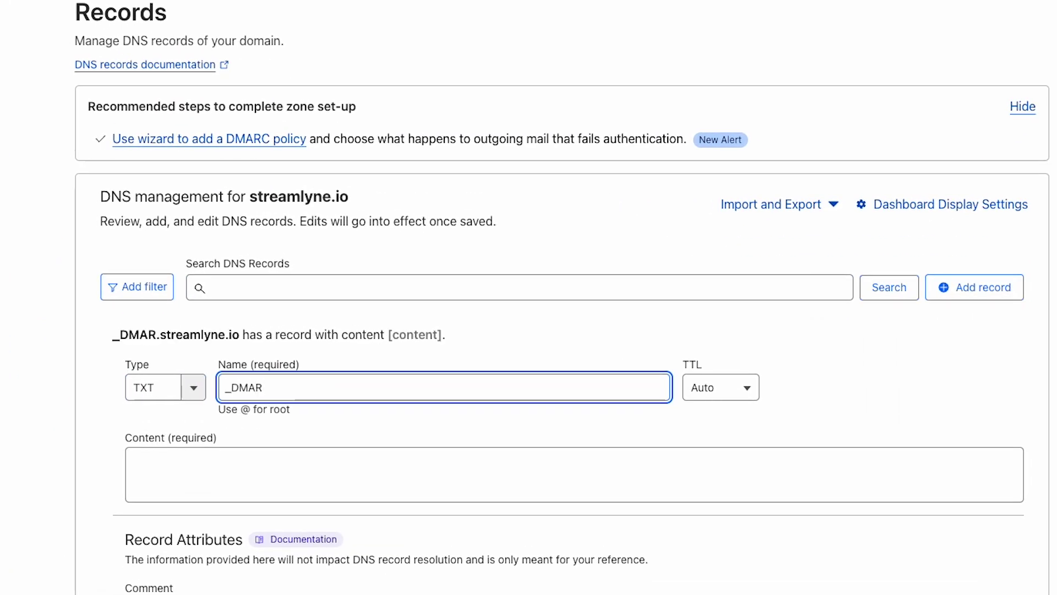
pyautogui.write('C')
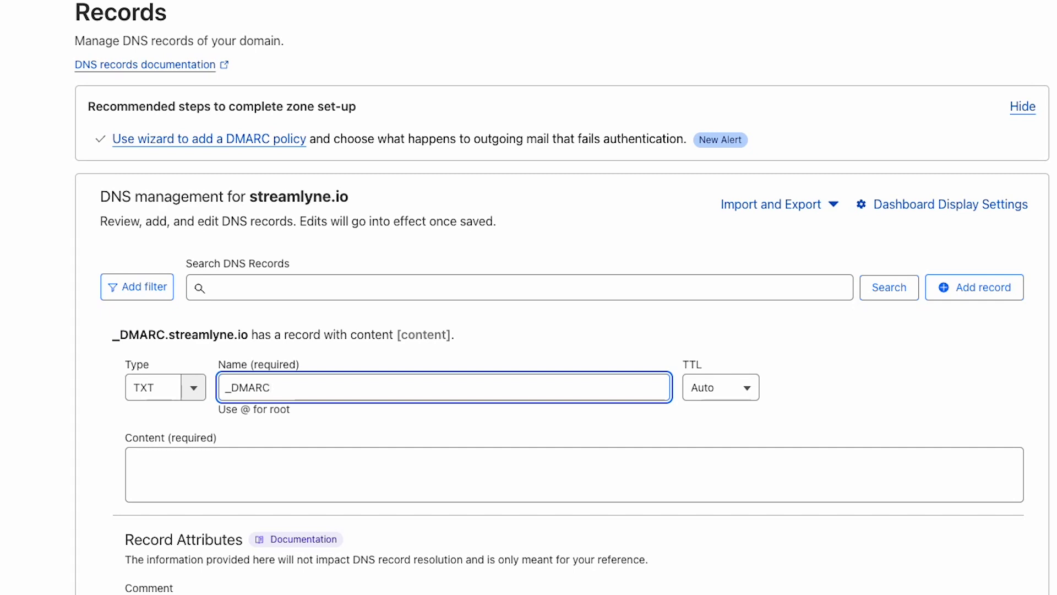
pyautogui.write('.')
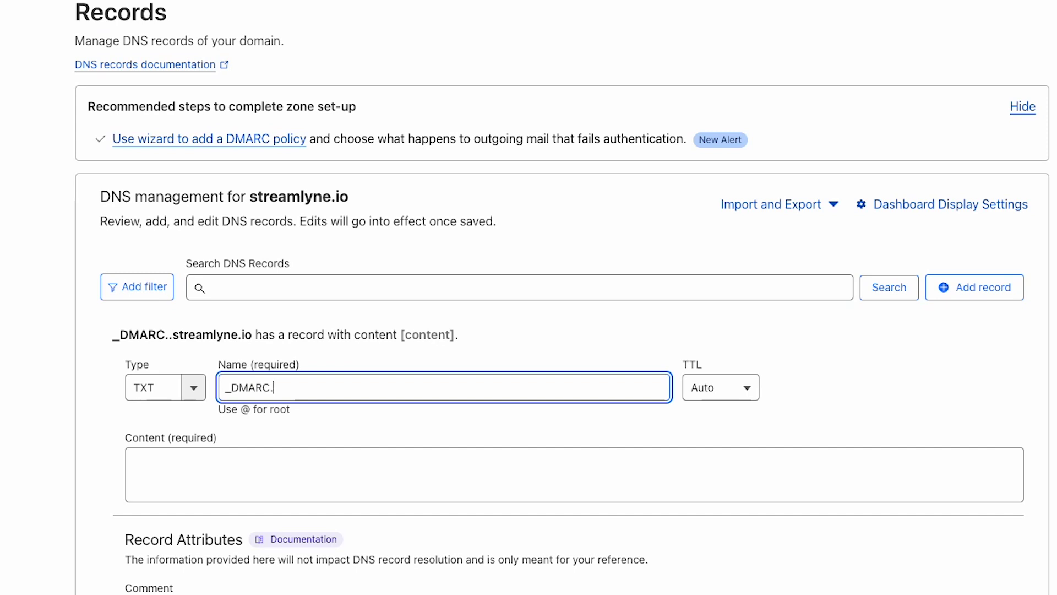
pyautogui.write('s')
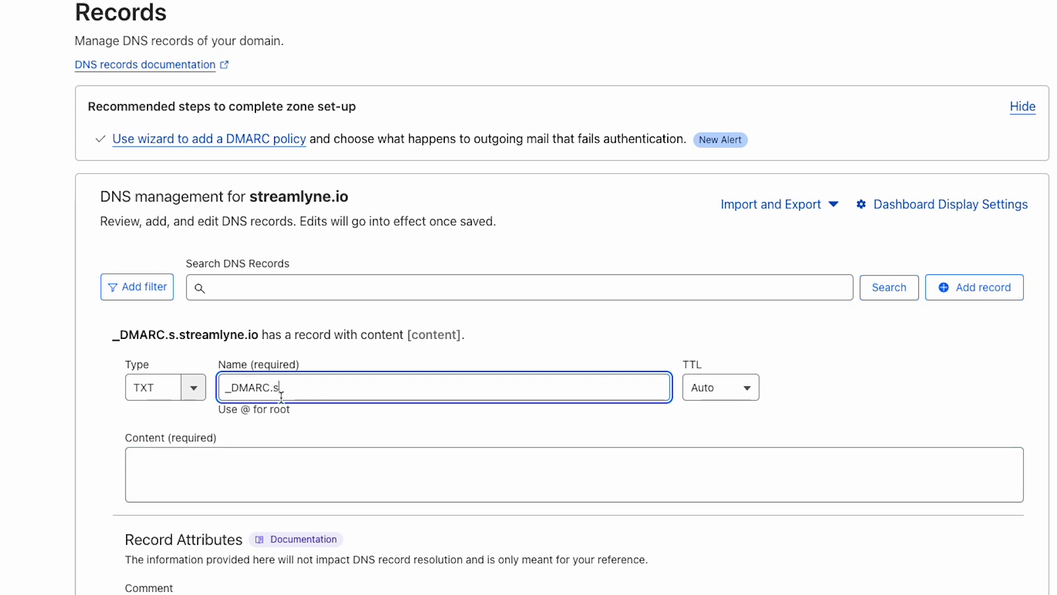
pyautogui.press('BackSpace')
pyautogui.write('replies')
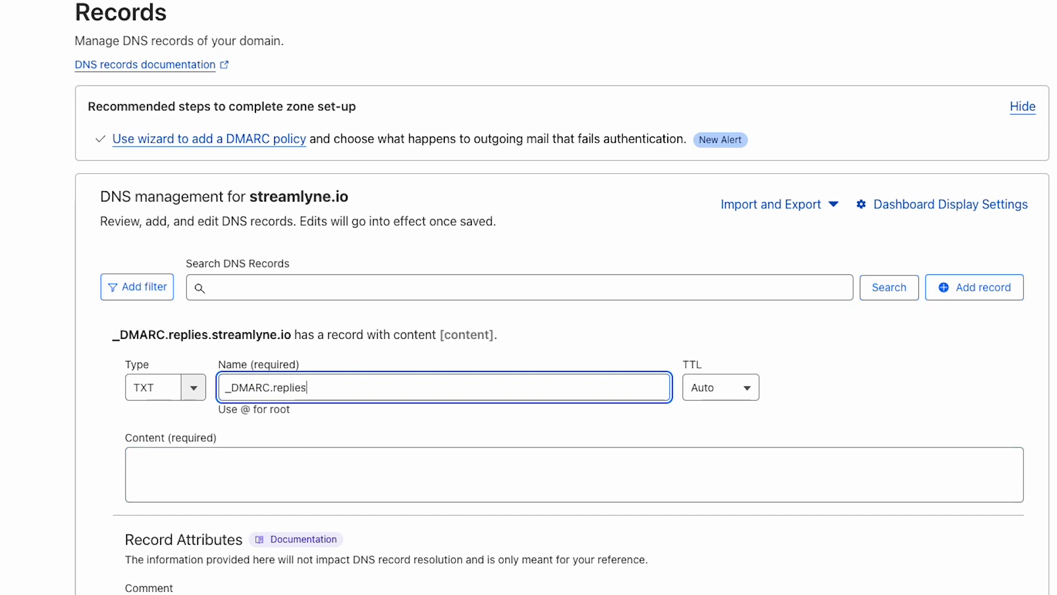
pyautogui.press('BackSpace')
pyautogui.press('BackSpace')
pyautogui.press('BackSpace')
pyautogui.press('BackSpace')
pyautogui.press('BackSpace')
pyautogui.press('BackSpace')
pyautogui.press('BackSpace')
pyautogui.write('s')
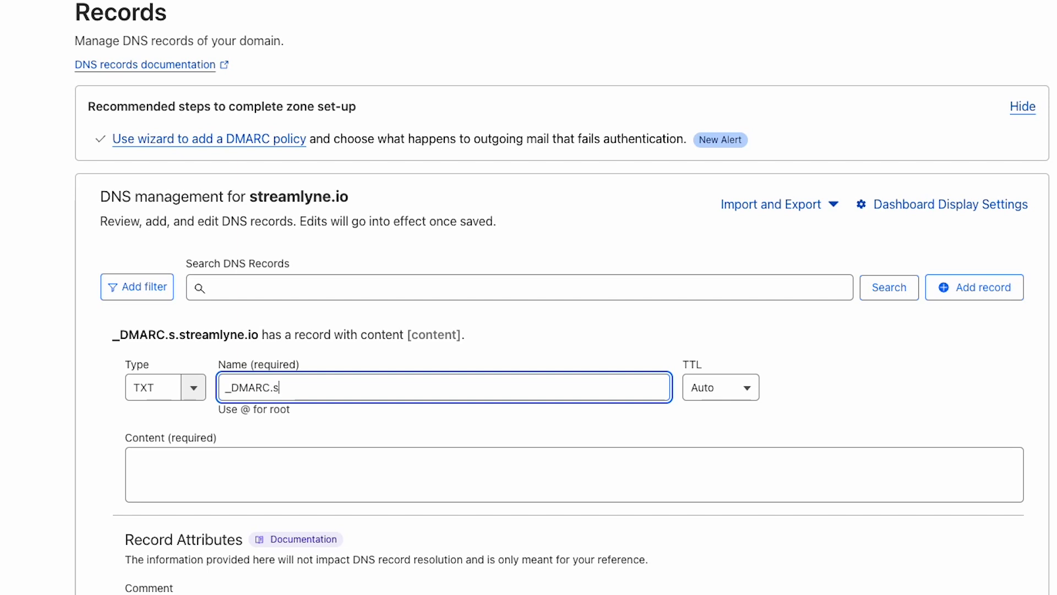
pyautogui.click(284, 463)
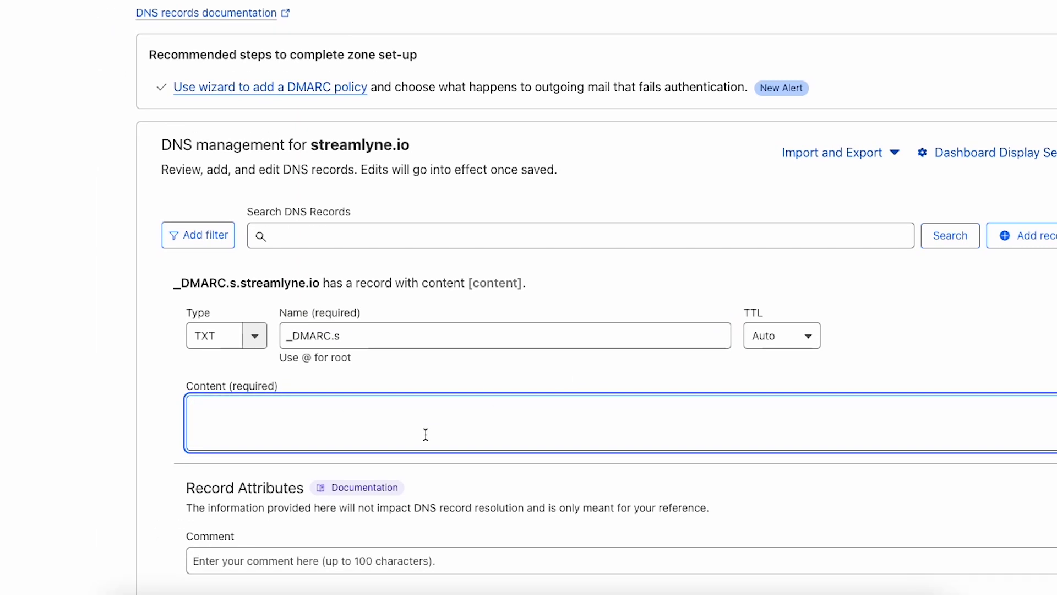
pyautogui.write('v=DMARC1; p=none;')
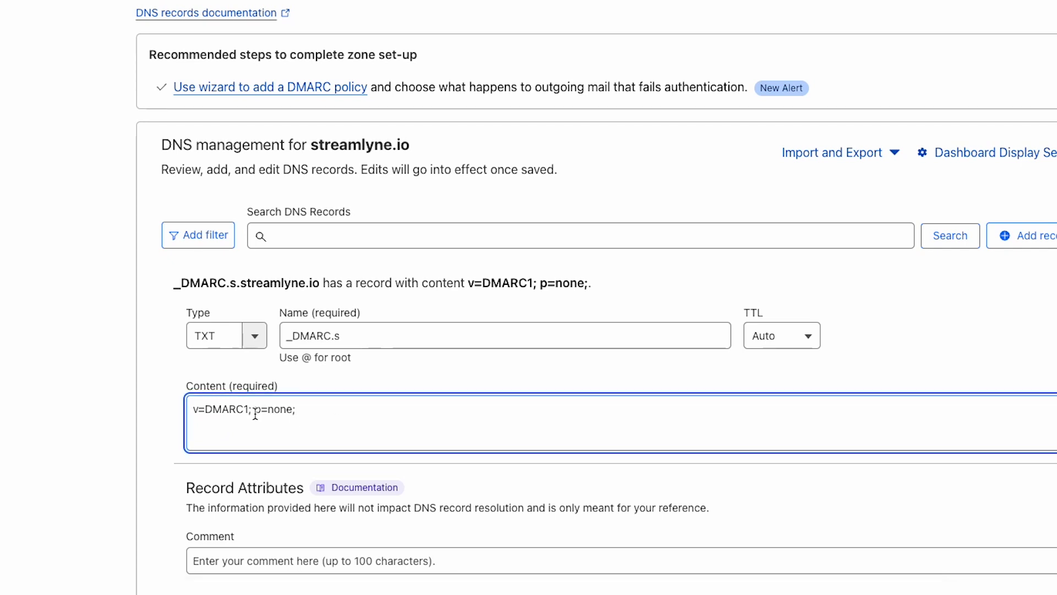
pyautogui.moveTo(254, 413); pyautogui.dragTo(305, 414)
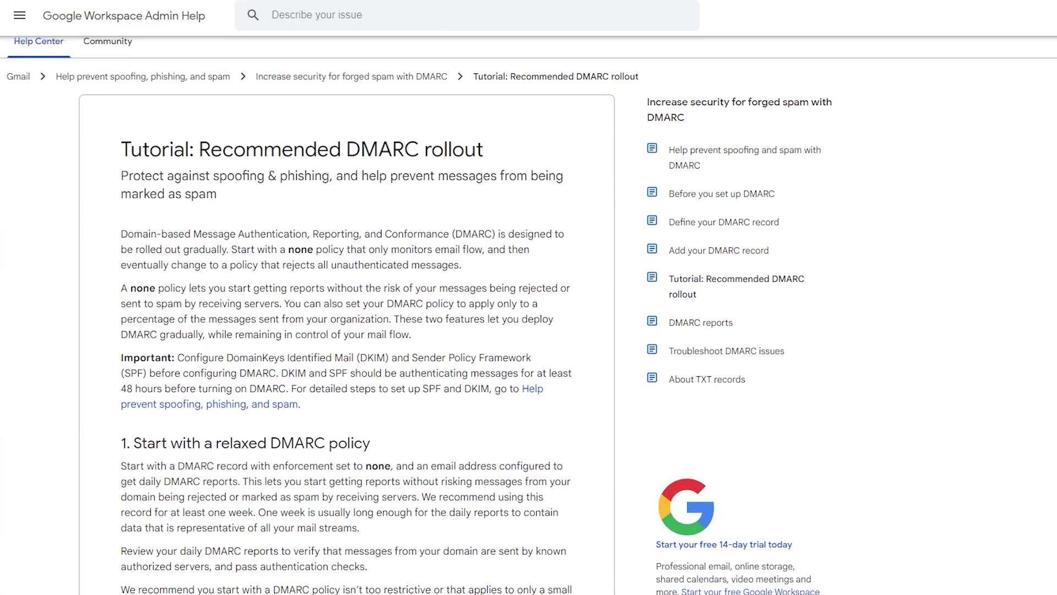
# Read through Google's DMARC rollout article, then save the _dmarc.s TXT record in Cloudflare.
pyautogui.scroll(-3, 347, 297)
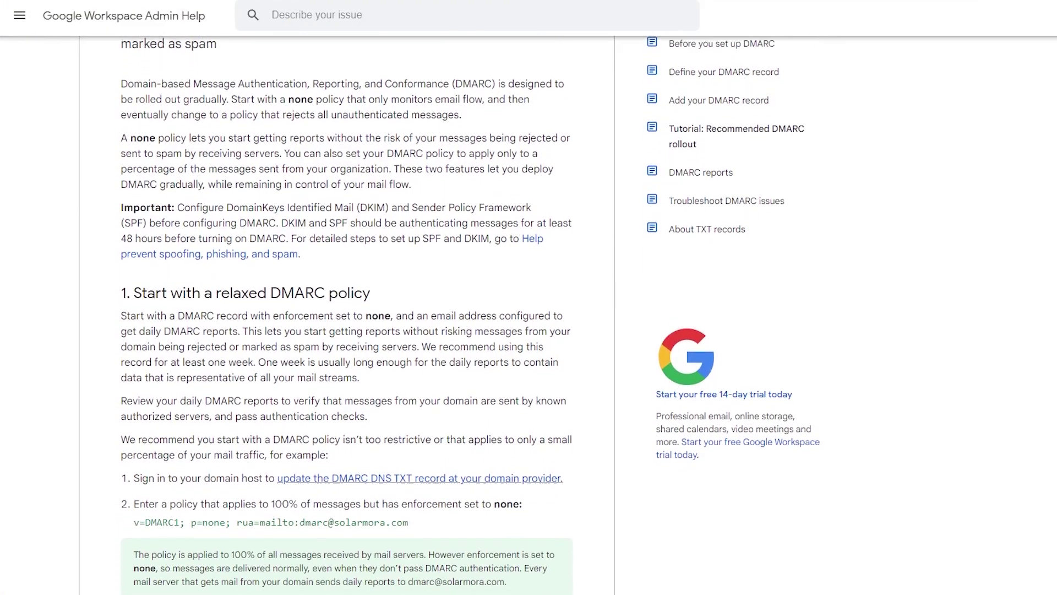
pyautogui.scroll(-6, 347, 297)
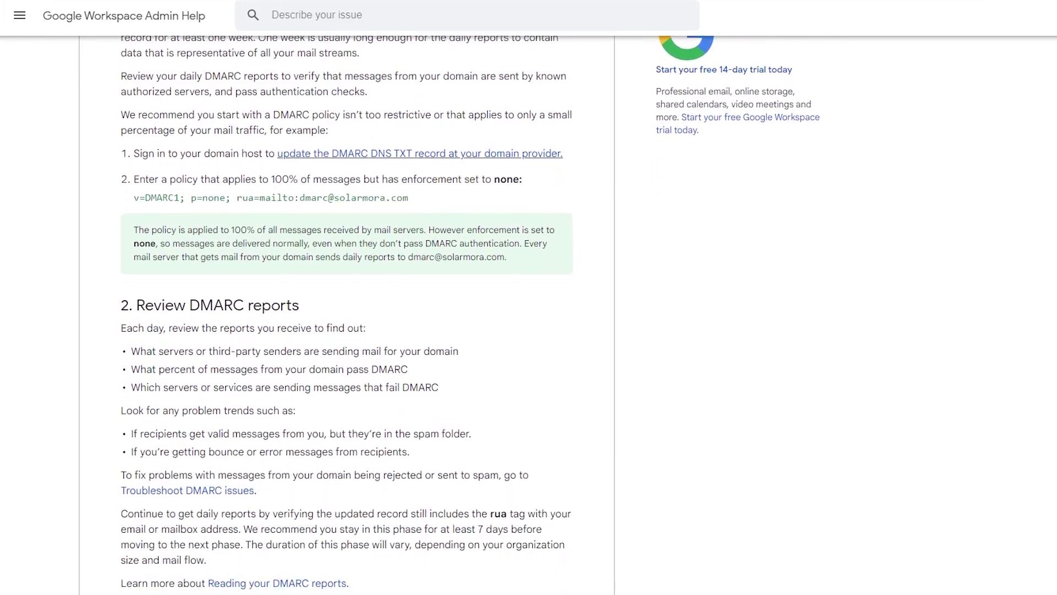
pyautogui.scroll(-6, 347, 297)
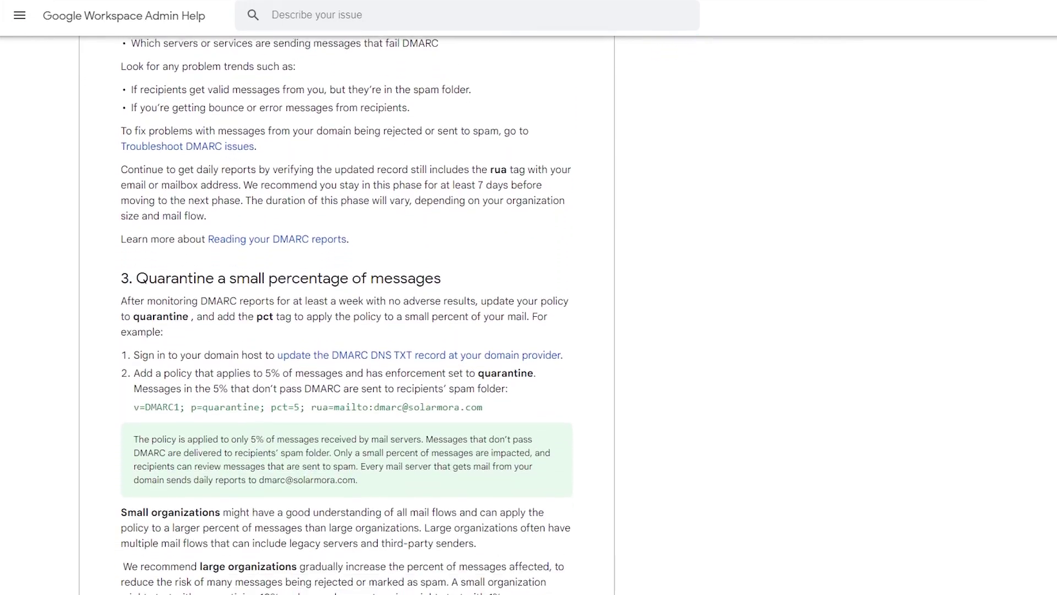
pyautogui.scroll(-3, 347, 298)
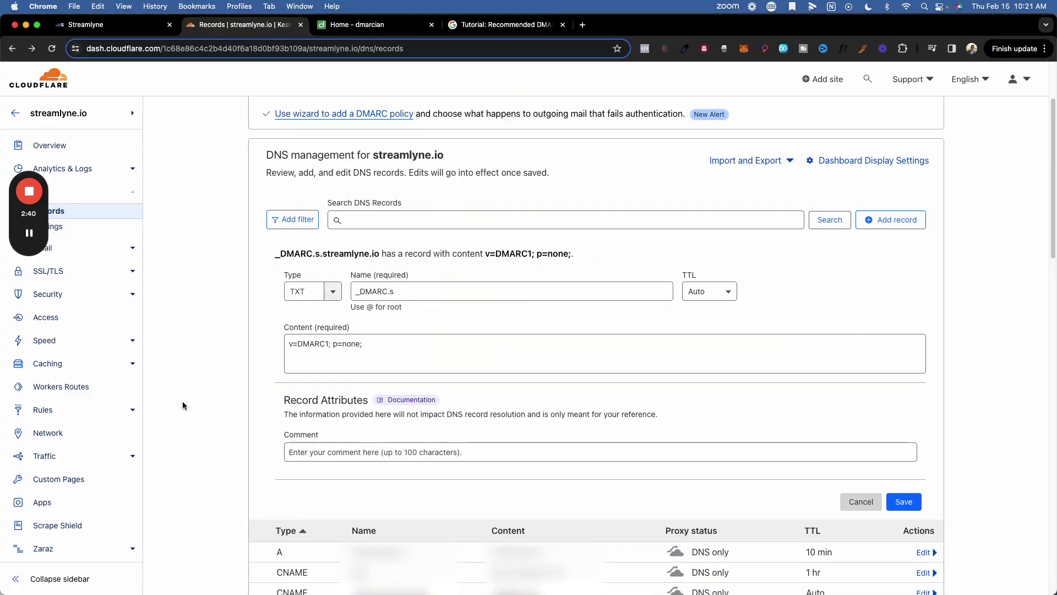
pyautogui.click(903, 501)
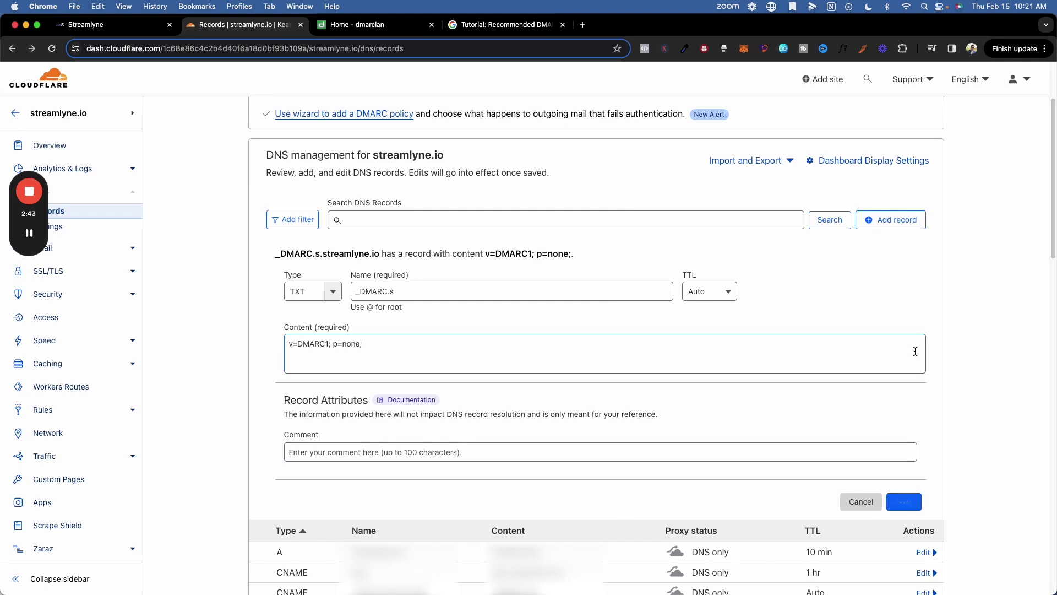
pyautogui.scroll(1, 230, 207)
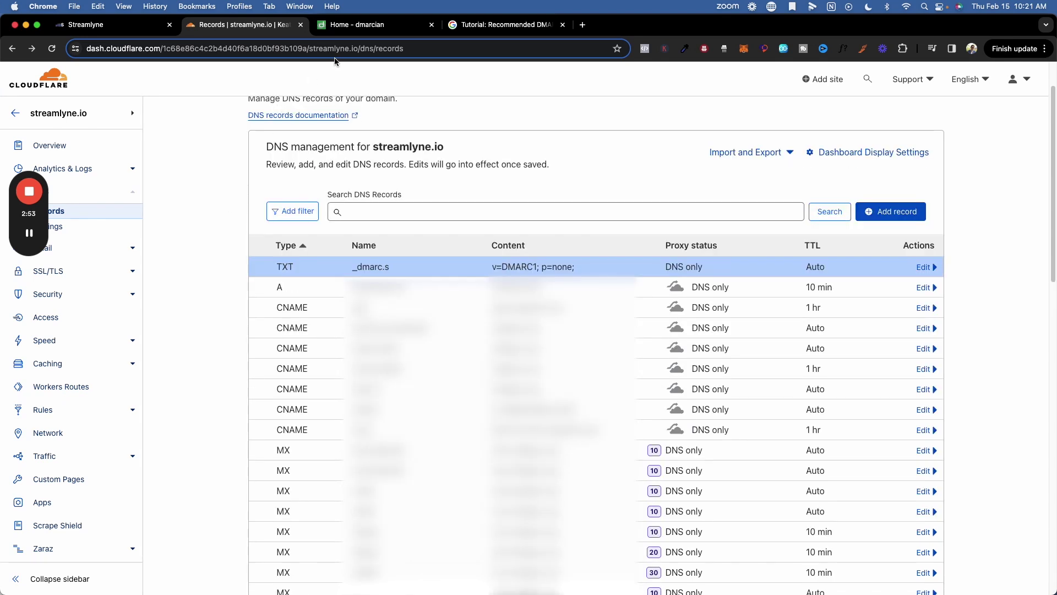
pyautogui.click(353, 28)
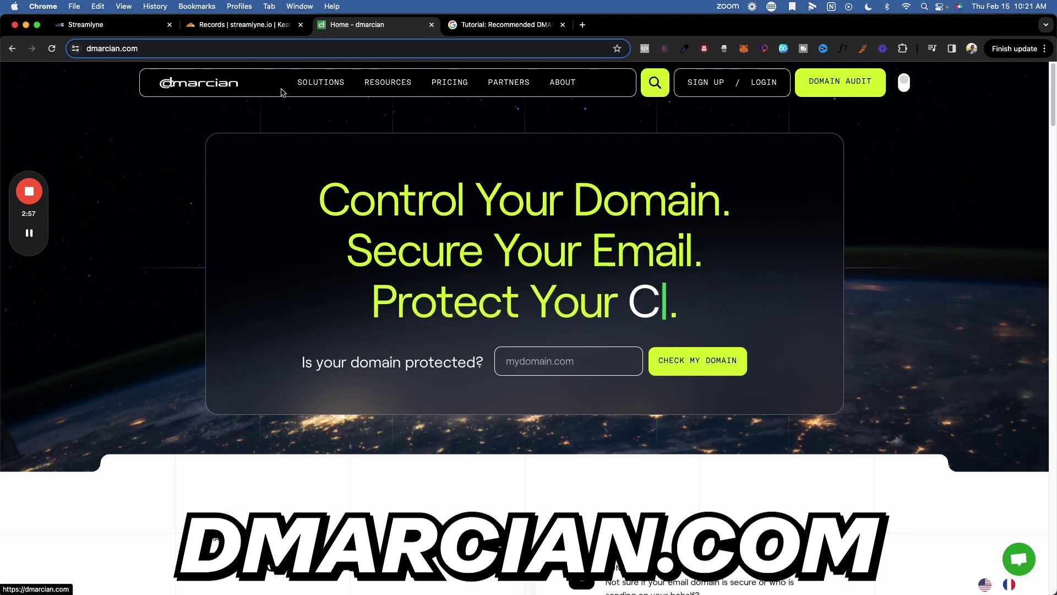
# Run dmarcian's domain check on s.streamlyne.io, which reports a valid DMARC record.
pyautogui.click(555, 369)
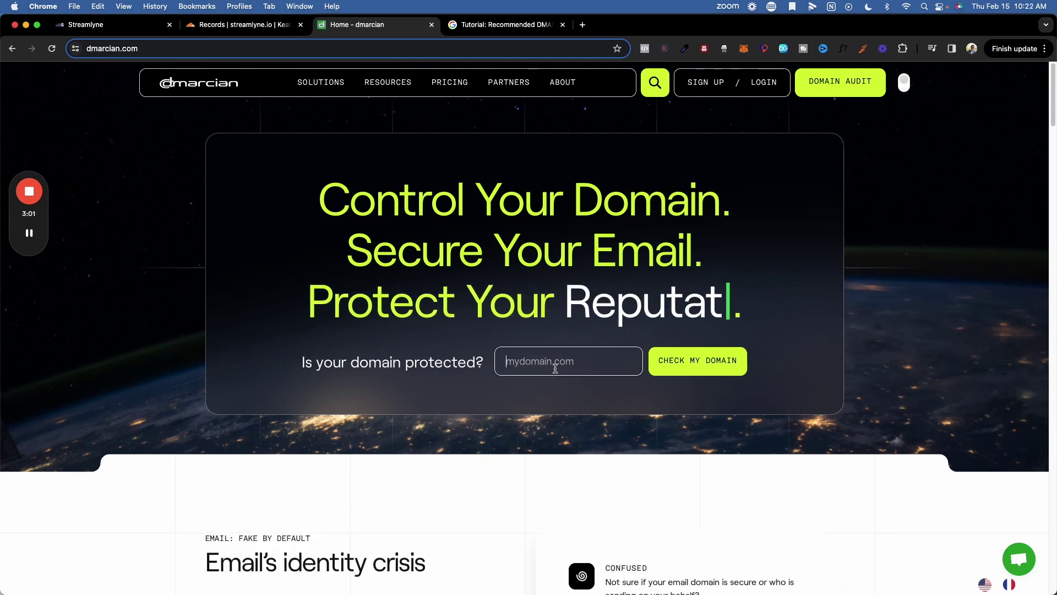
pyautogui.write('s.st')
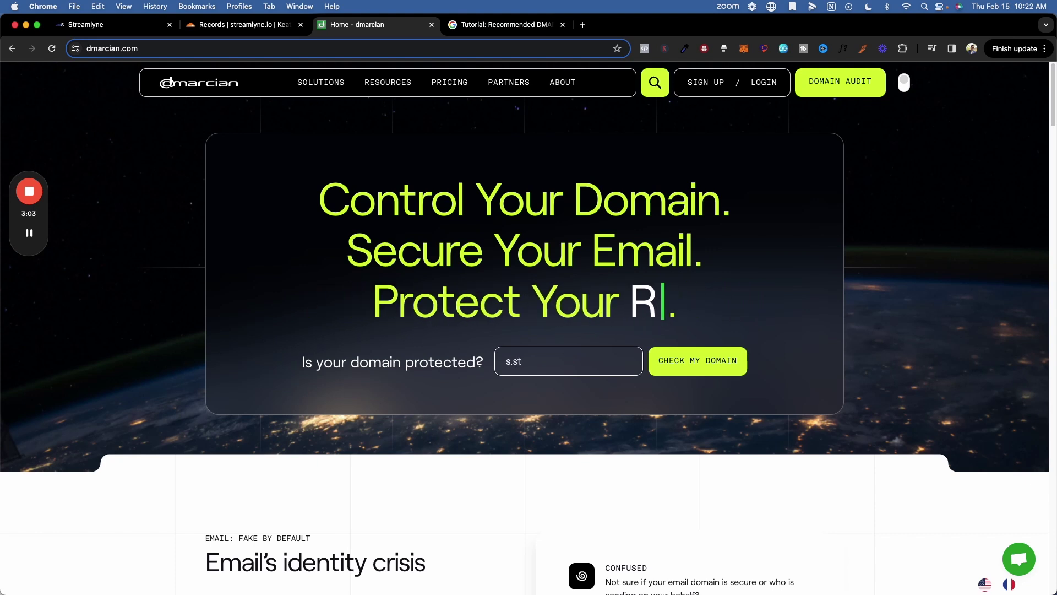
pyautogui.write('reamlyne.io')
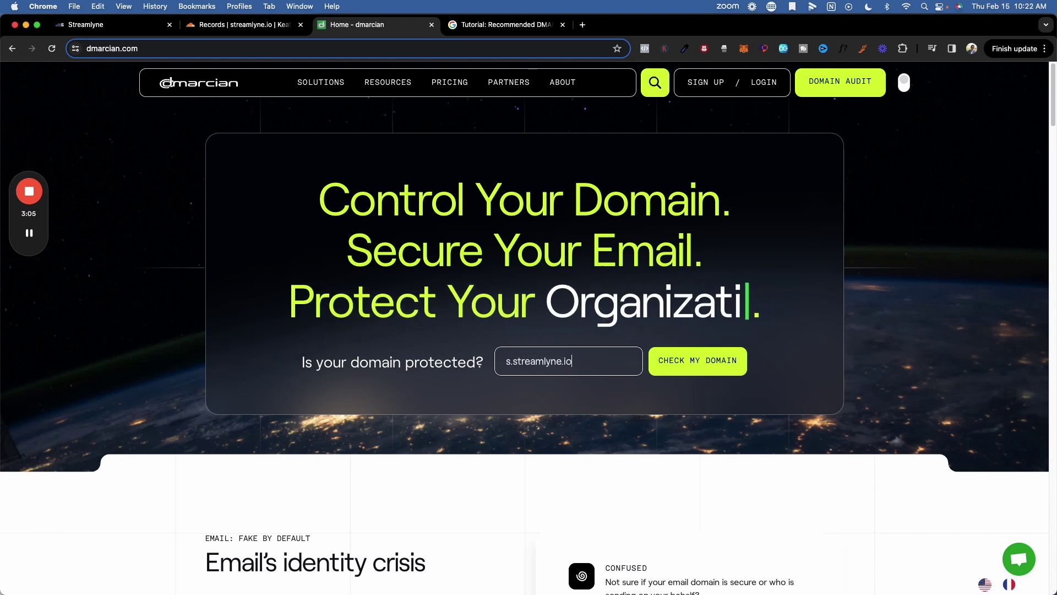
pyautogui.click(707, 362)
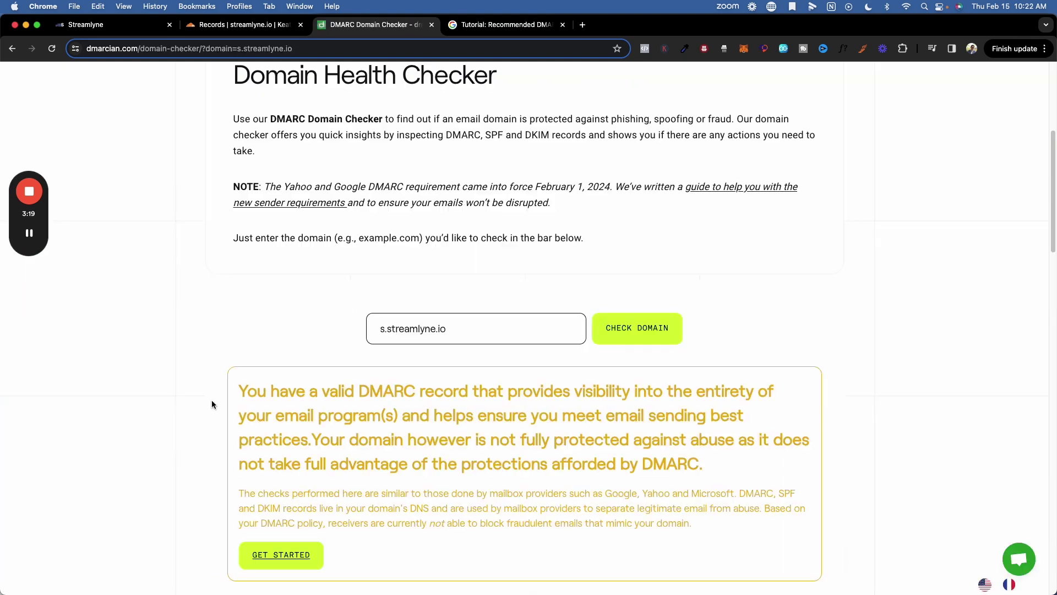